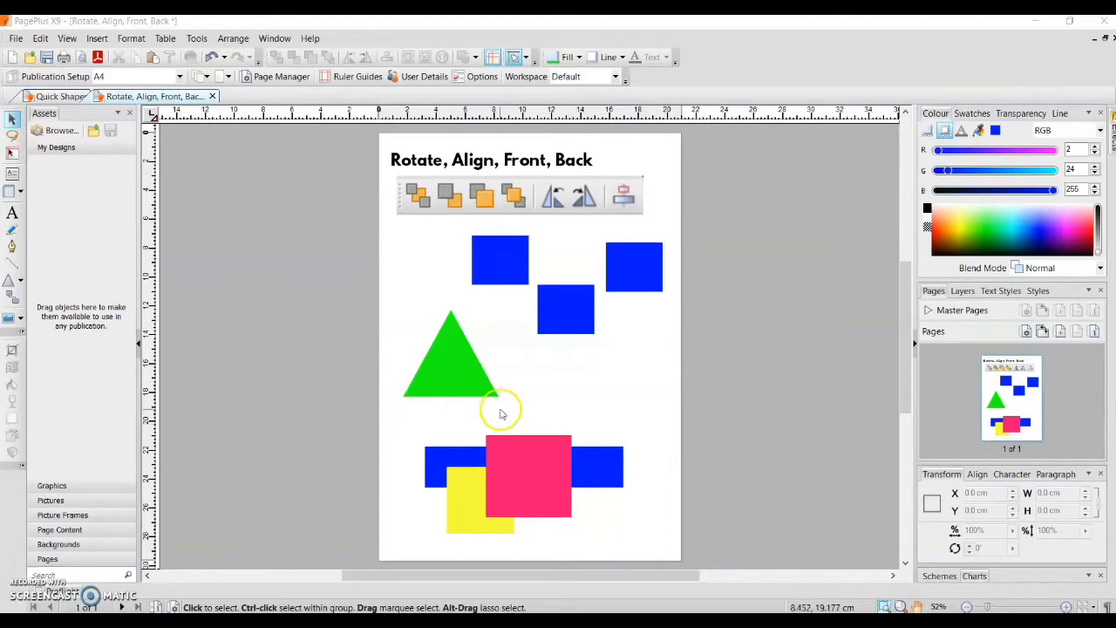
- Shrink the green triangle to about 7.84 × 5.65 cm and reshape it to about top position 79 and bottom width 98
{"action": "left_click", "coordinate": [453, 376]}
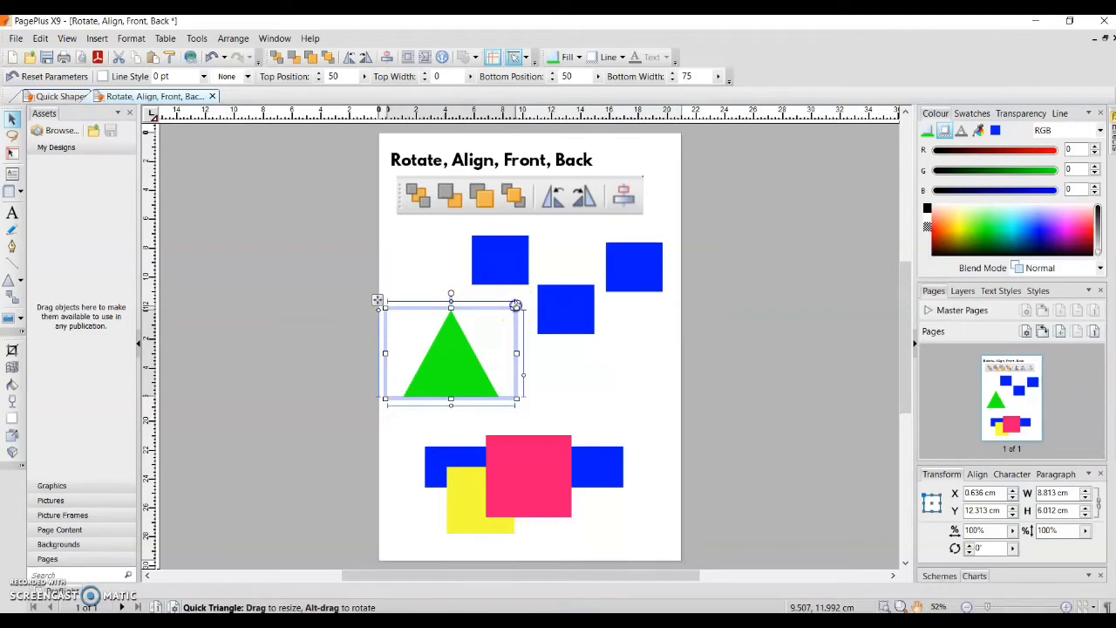
{"action": "mouse_move", "coordinate": [516, 305]}
{"action": "left_mouse_down"}
{"action": "mouse_move", "coordinate": [488, 324]}
{"action": "mouse_move", "coordinate": [502, 311]}
{"action": "left_mouse_up"}
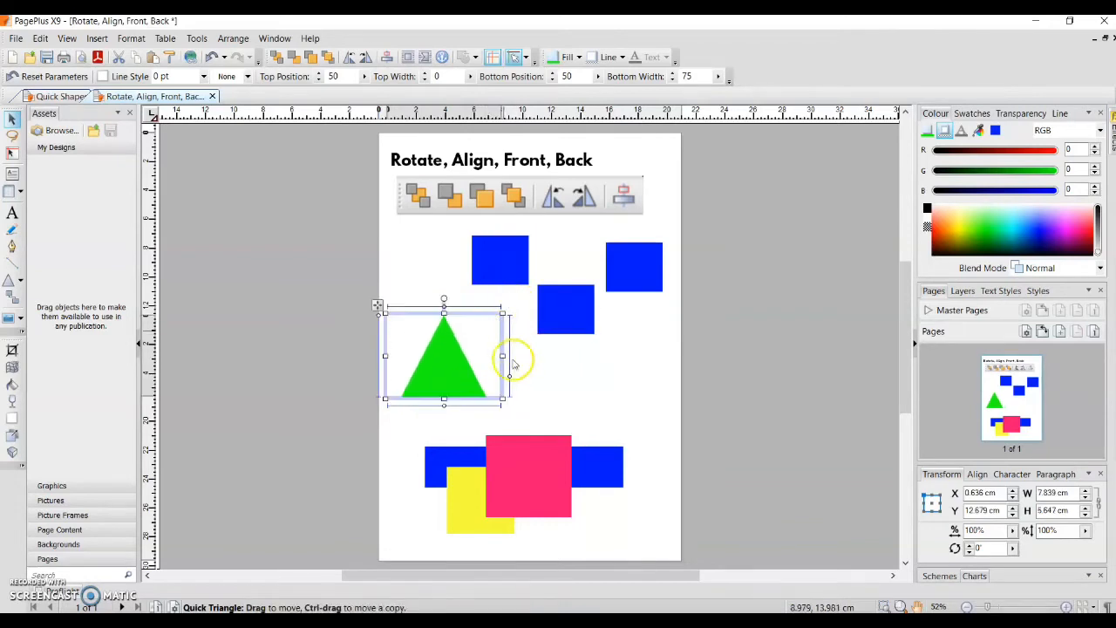
{"action": "mouse_move", "coordinate": [510, 375]}
{"action": "left_mouse_down"}
{"action": "mouse_move", "coordinate": [510, 342]}
{"action": "mouse_move", "coordinate": [511, 395]}
{"action": "left_mouse_up"}
{"action": "left_click_drag", "start_coordinate": [444, 299], "coordinate": [477, 310]}
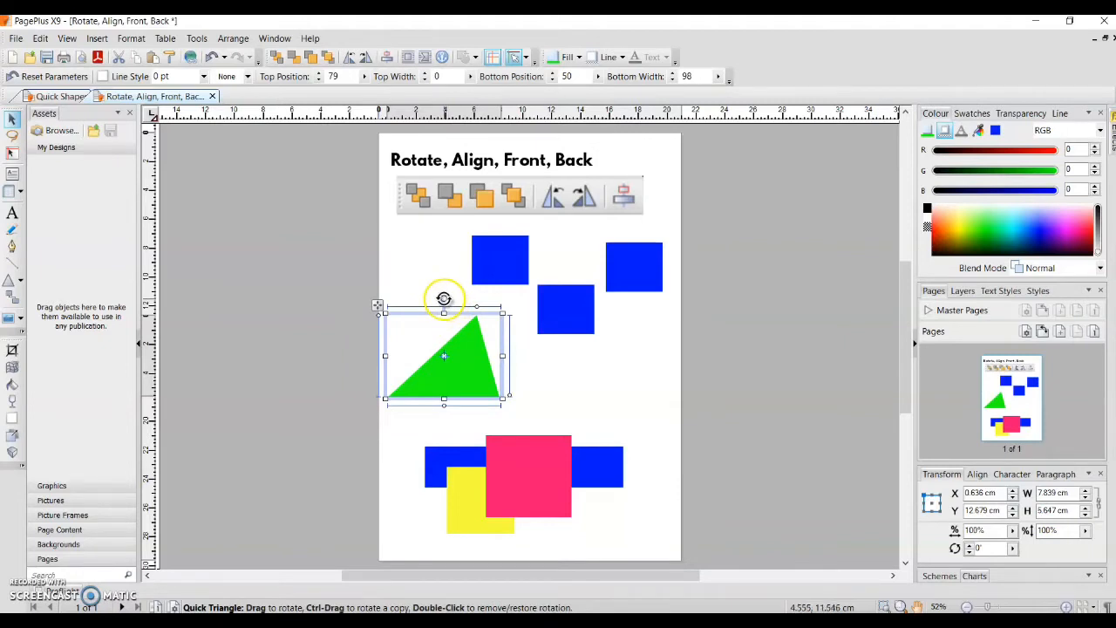
- Try a freehand clockwise rotation of about 13° on the green triangle and undo it
{"action": "mouse_move", "coordinate": [444, 300]}
{"action": "left_mouse_down"}
{"action": "mouse_move", "coordinate": [416, 309]}
{"action": "mouse_move", "coordinate": [407, 337]}
{"action": "mouse_move", "coordinate": [451, 366]}
{"action": "mouse_move", "coordinate": [431, 364]}
{"action": "mouse_move", "coordinate": [428, 344]}
{"action": "mouse_move", "coordinate": [446, 319]}
{"action": "mouse_move", "coordinate": [425, 331]}
{"action": "mouse_move", "coordinate": [433, 317]}
{"action": "mouse_move", "coordinate": [457, 316]}
{"action": "mouse_move", "coordinate": [466, 338]}
{"action": "mouse_move", "coordinate": [453, 299]}
{"action": "left_mouse_up"}
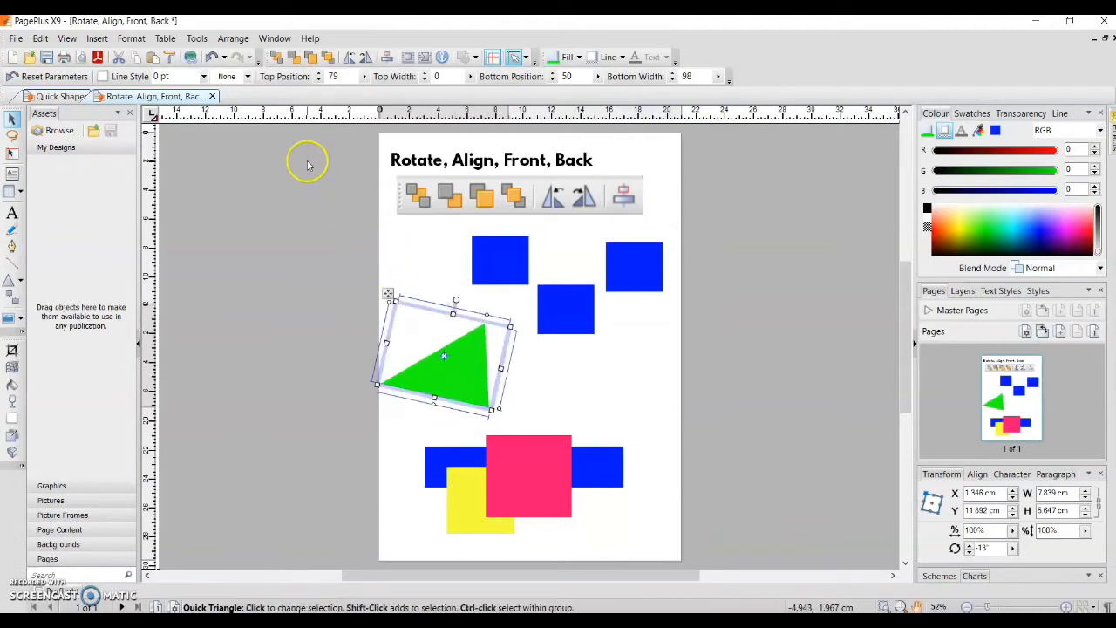
{"action": "left_click", "coordinate": [212, 58]}
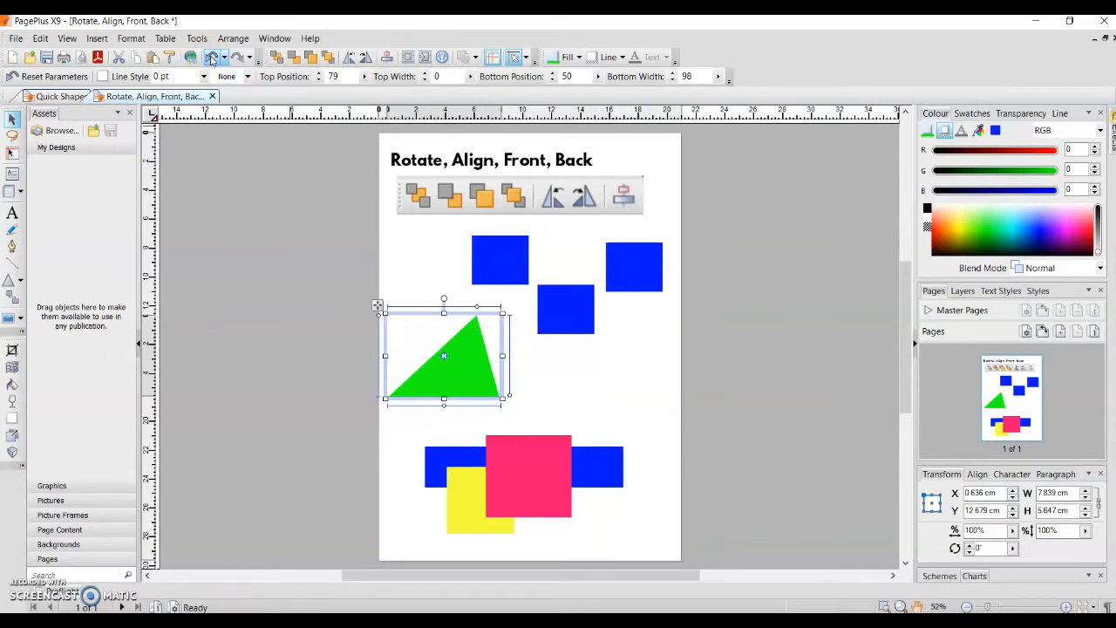
- Rotate the green triangle left by 90° twice and back right by 90° twice
{"action": "left_click", "coordinate": [350, 57]}
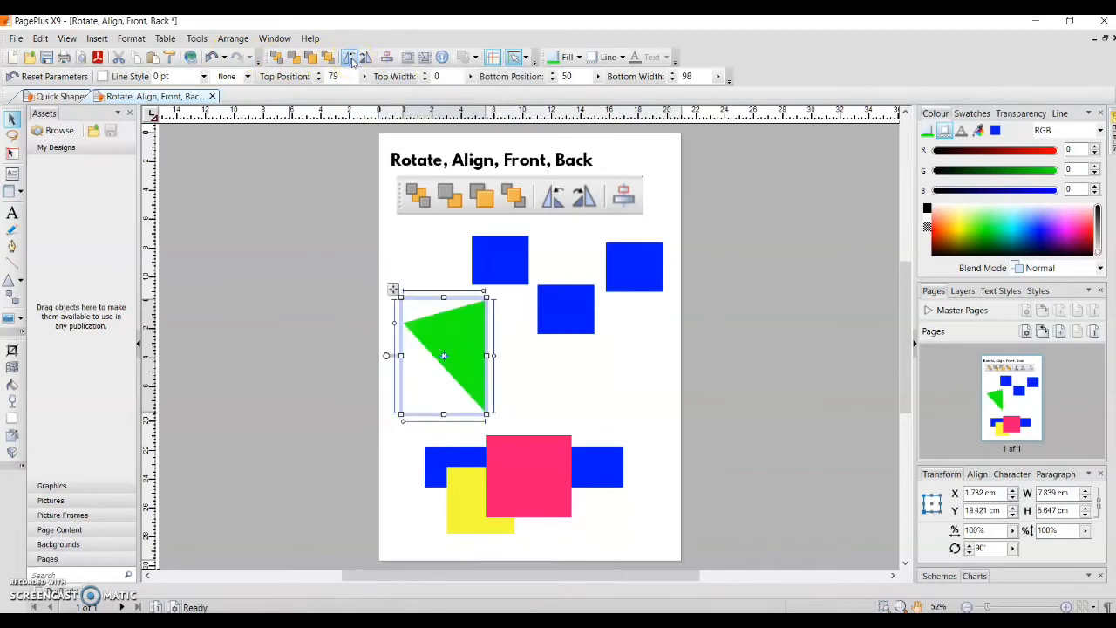
{"action": "left_click", "coordinate": [351, 58]}
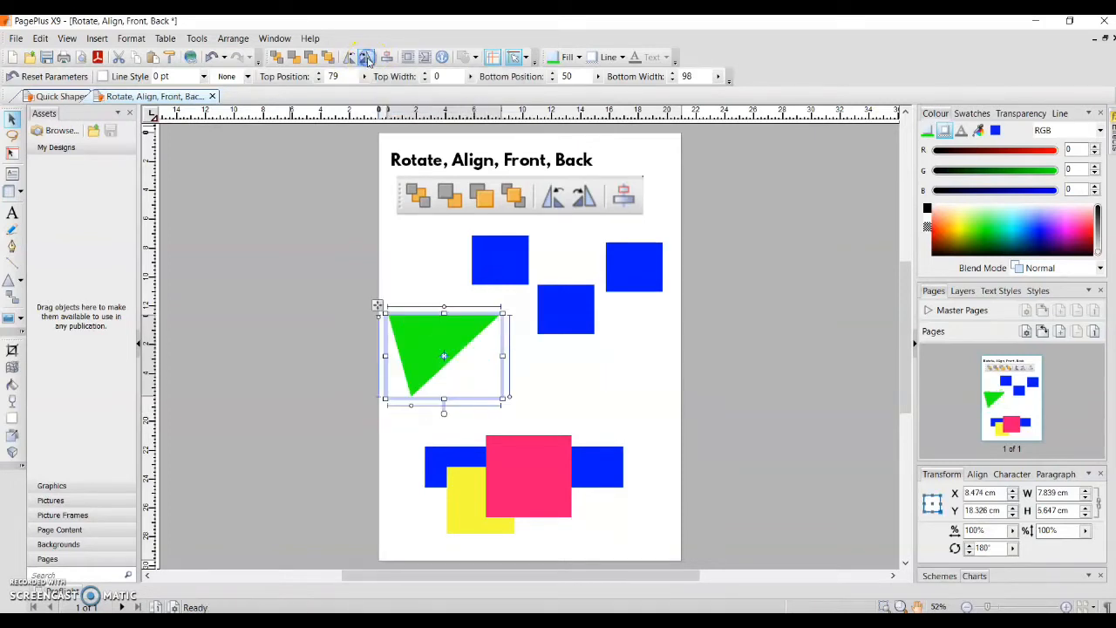
{"action": "left_click", "coordinate": [367, 57]}
{"action": "left_click", "coordinate": [368, 58]}
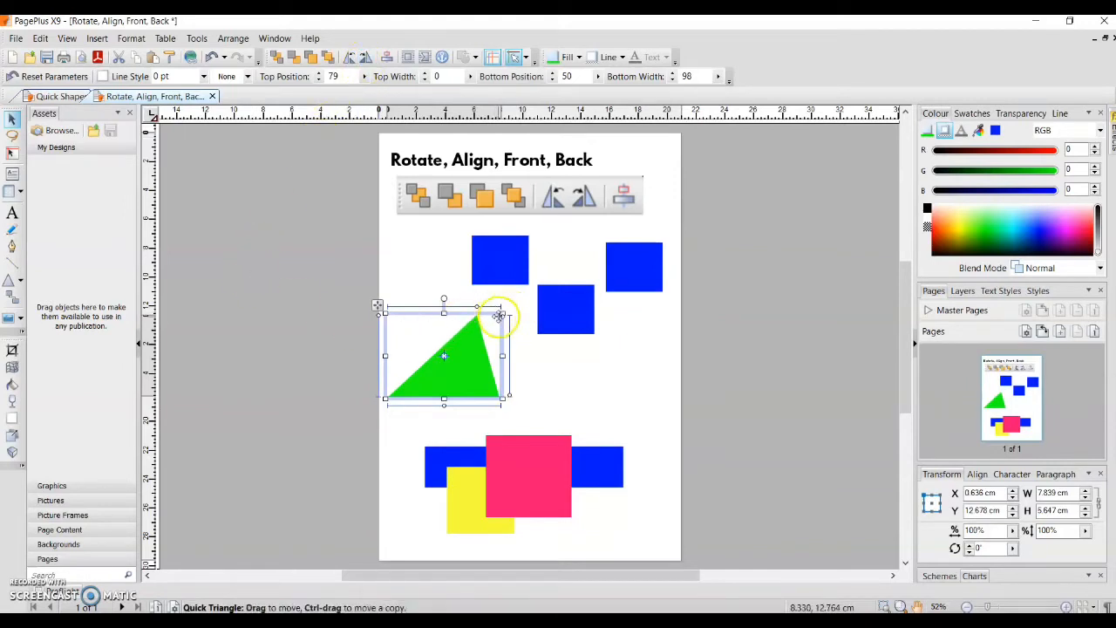
- Resize the green triangle to about 5.87 × 2.97 cm and deselect it
{"action": "left_click_drag", "start_coordinate": [504, 313], "coordinate": [476, 348]}
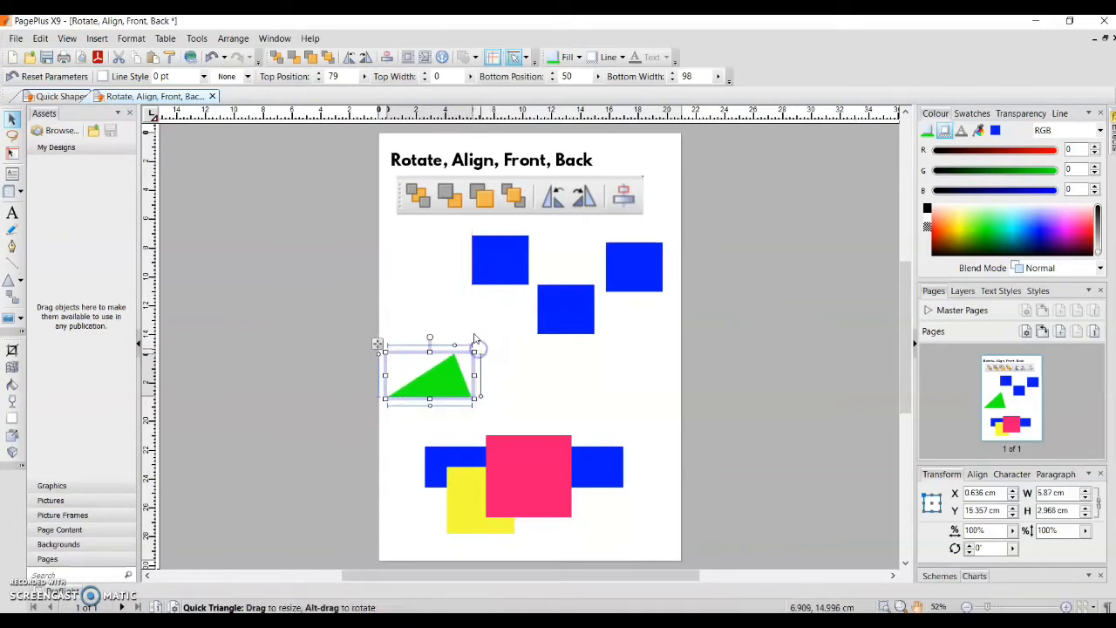
{"action": "left_click", "coordinate": [429, 296]}
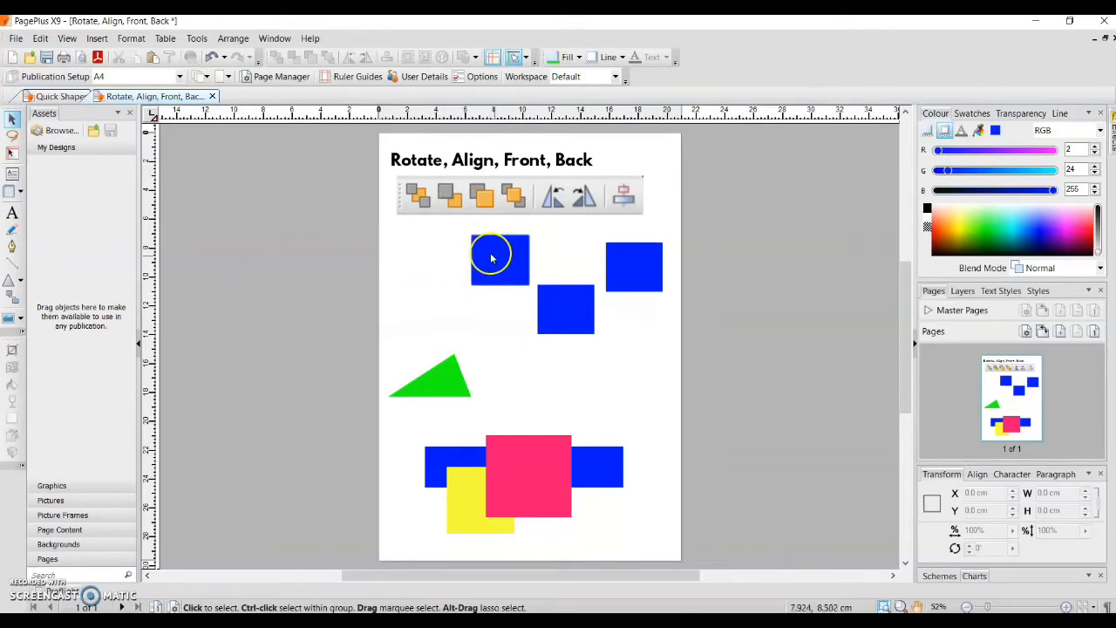
- Try aligning the three upper blue squares vertically to Top relative to the selection, and undo the alignment
{"action": "left_click_drag", "start_coordinate": [459, 221], "coordinate": [673, 355]}
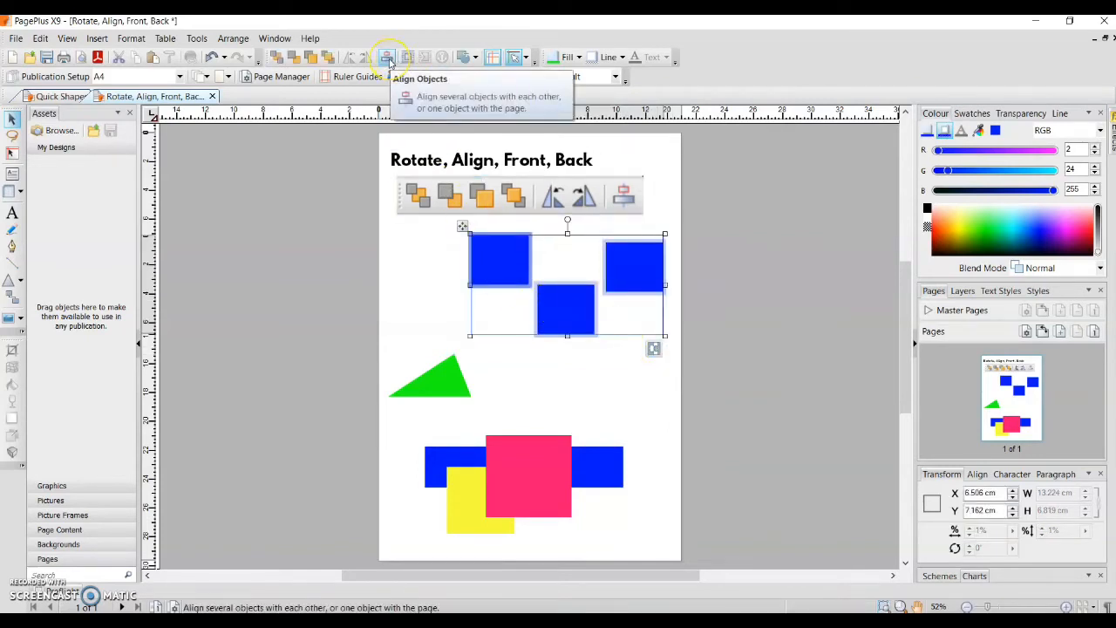
{"action": "left_click", "coordinate": [387, 58]}
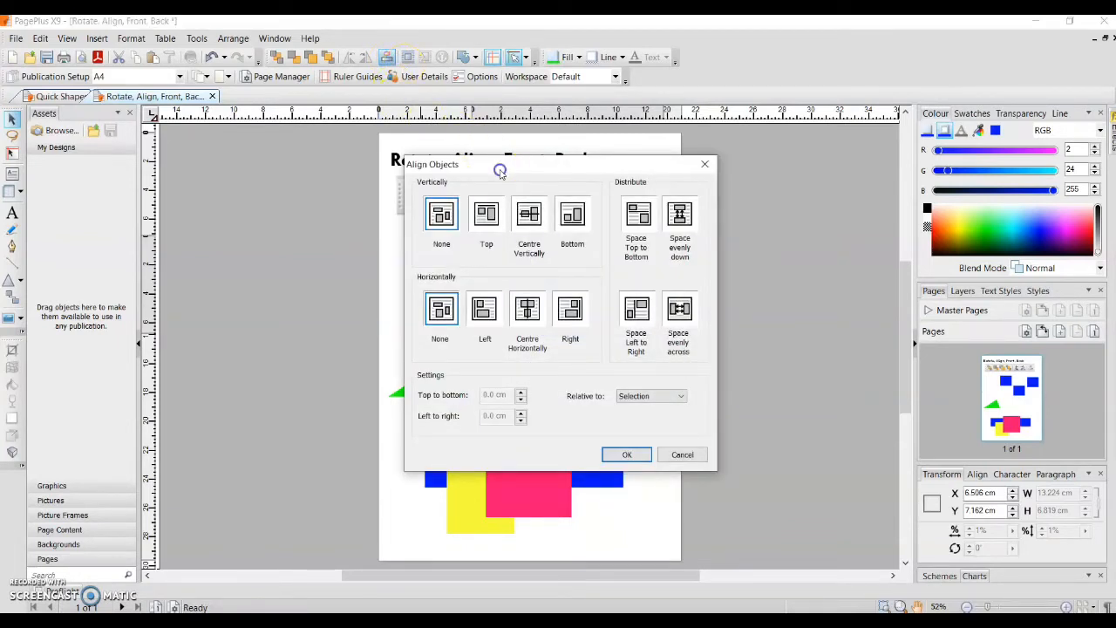
{"action": "left_click_drag", "start_coordinate": [500, 168], "coordinate": [284, 200]}
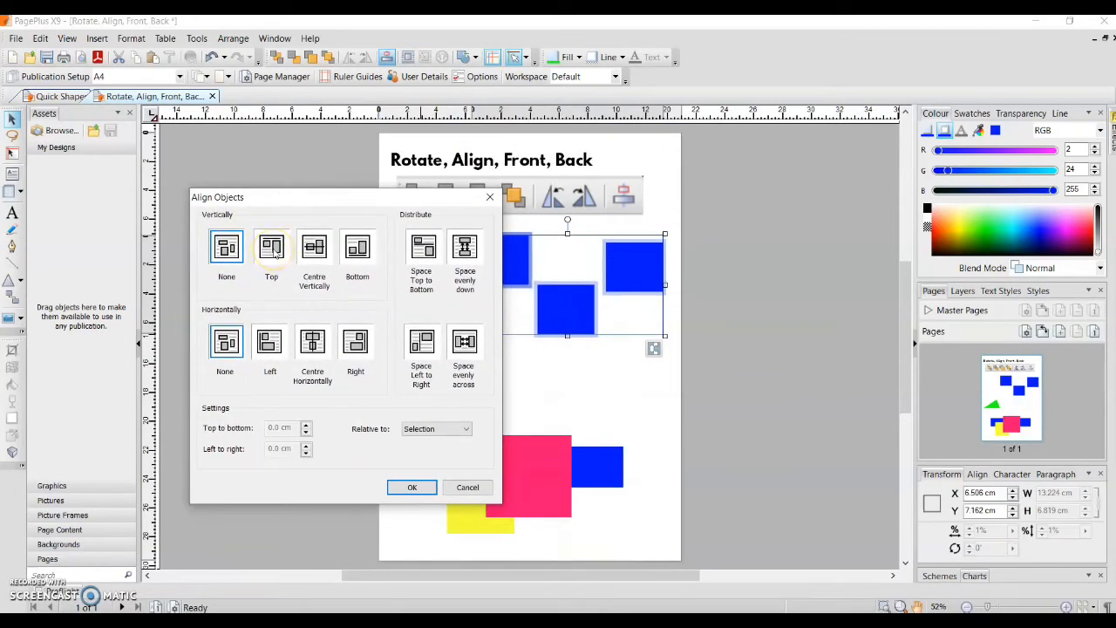
{"action": "left_click", "coordinate": [272, 248]}
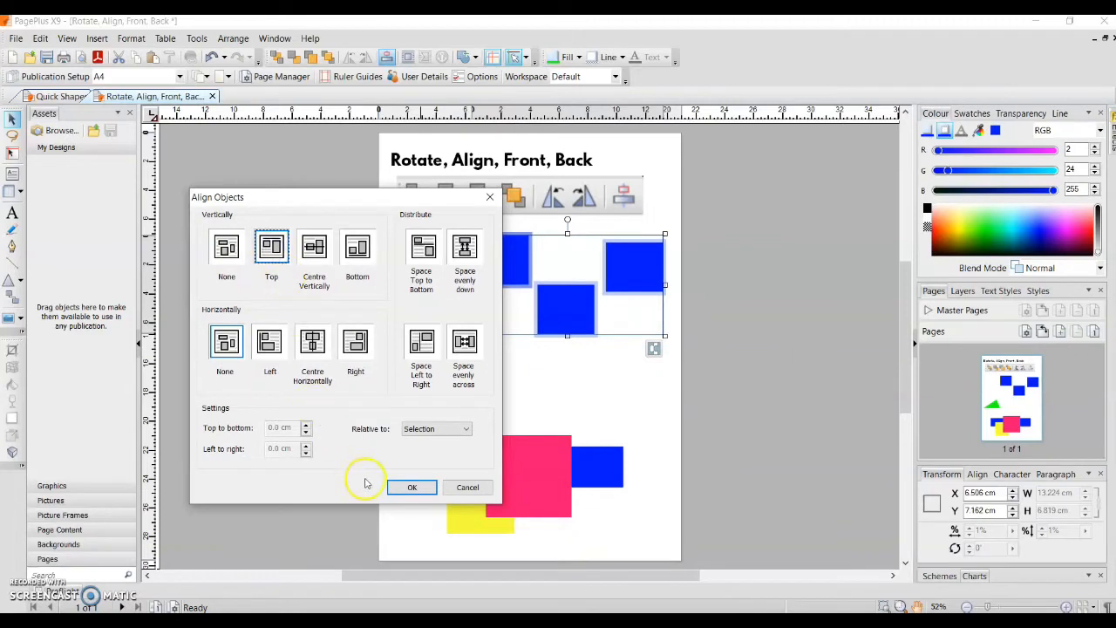
{"action": "left_click", "coordinate": [399, 488]}
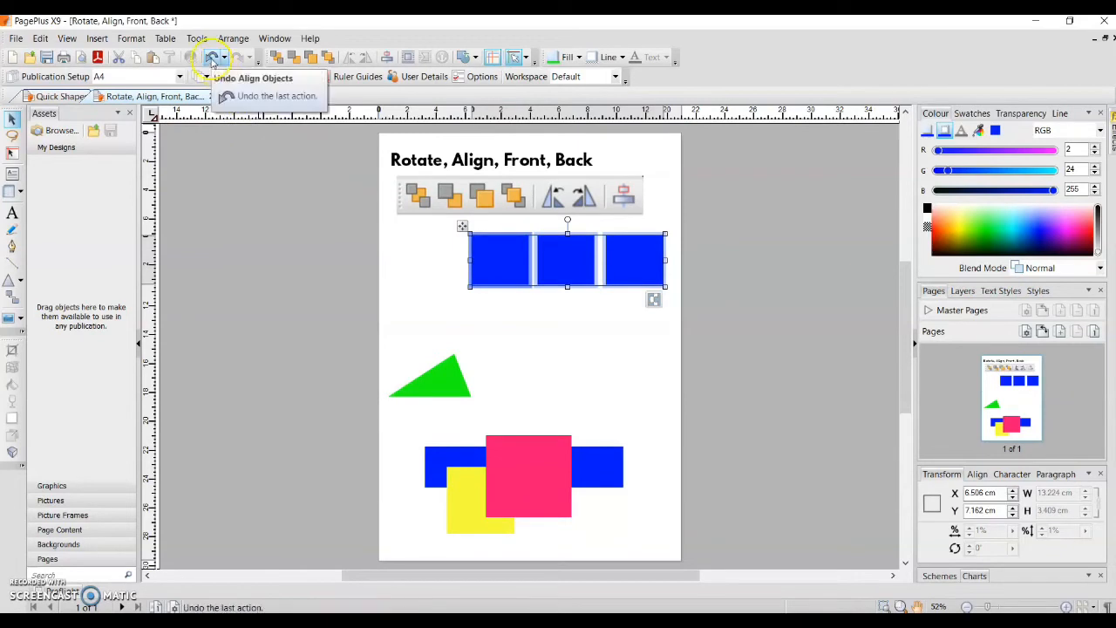
{"action": "left_click", "coordinate": [212, 58]}
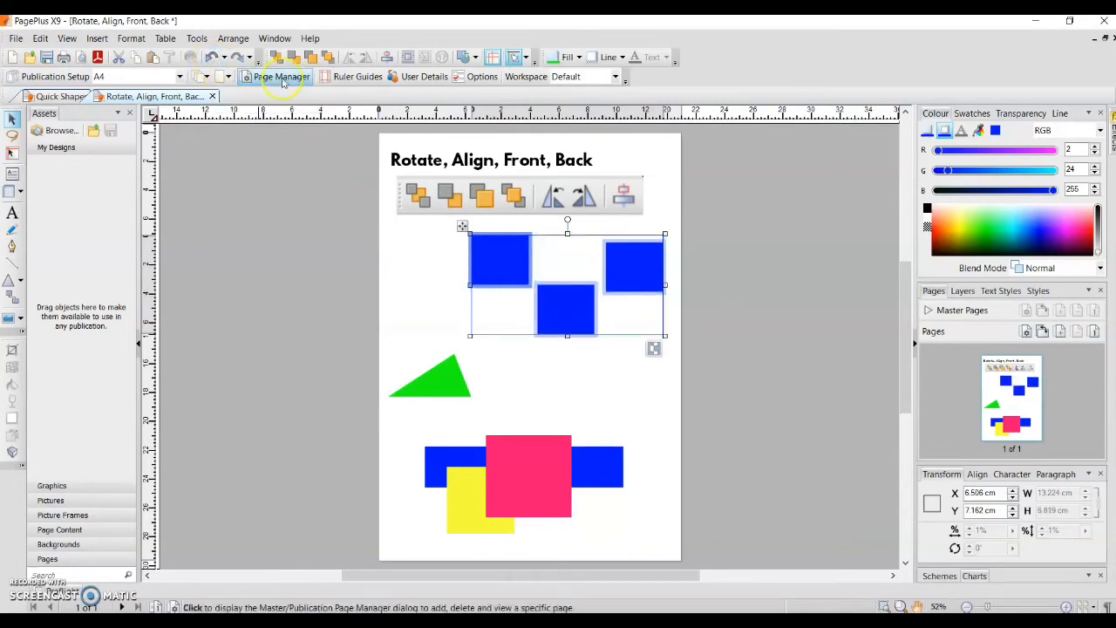
- Try aligning the three upper blue squares vertically to Bottom relative to the selection, and undo the alignment
{"action": "left_click", "coordinate": [386, 58]}
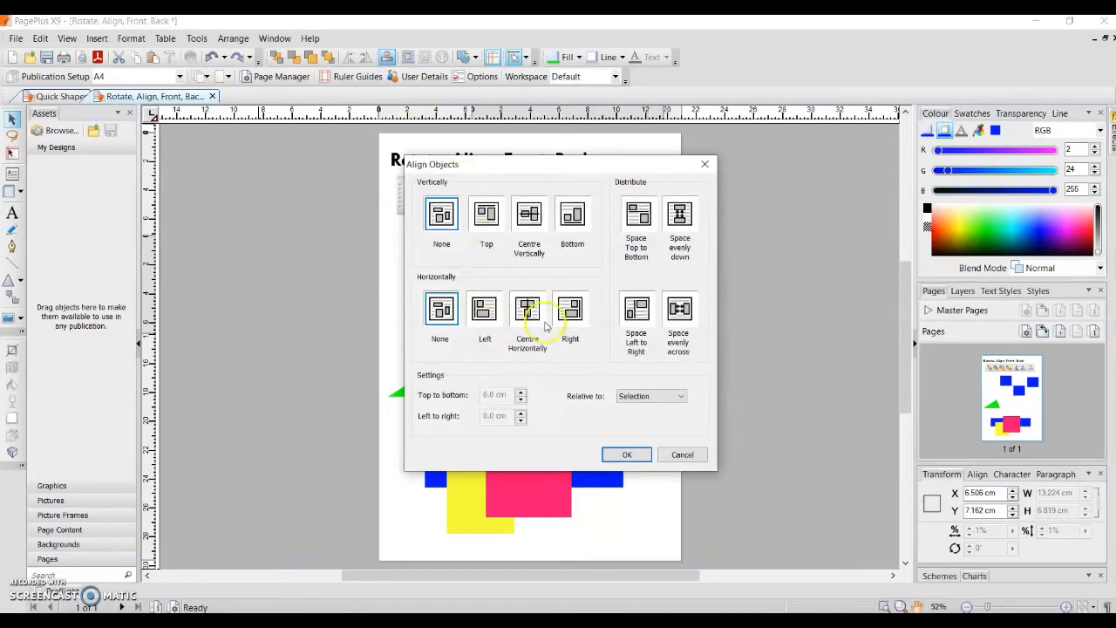
{"action": "left_click", "coordinate": [574, 216]}
{"action": "left_click_drag", "start_coordinate": [599, 169], "coordinate": [336, 170]}
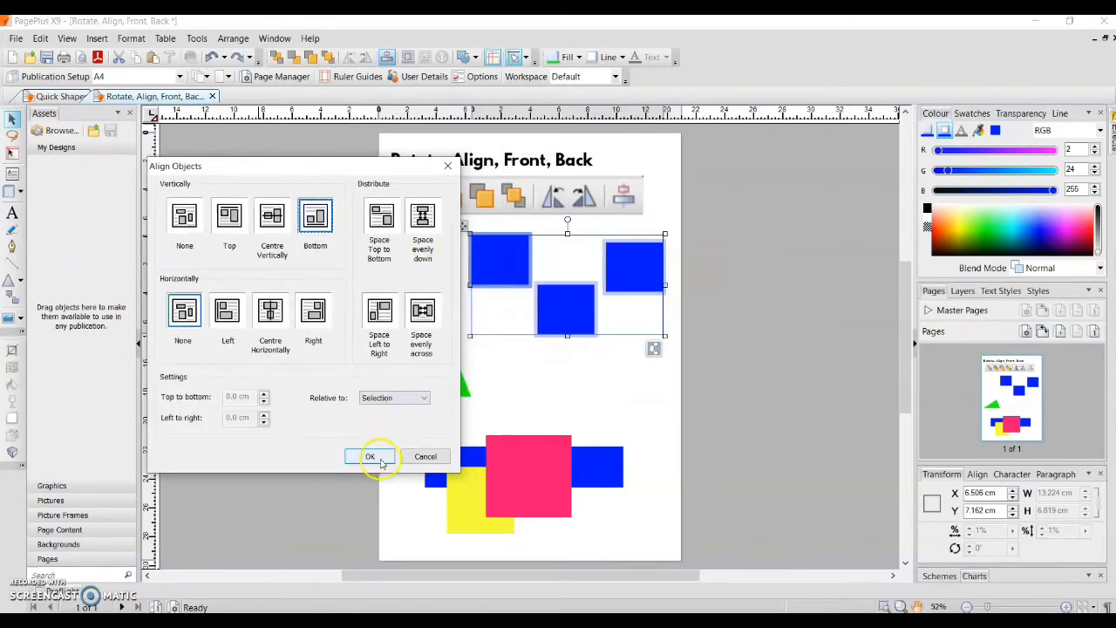
{"action": "left_click", "coordinate": [368, 456]}
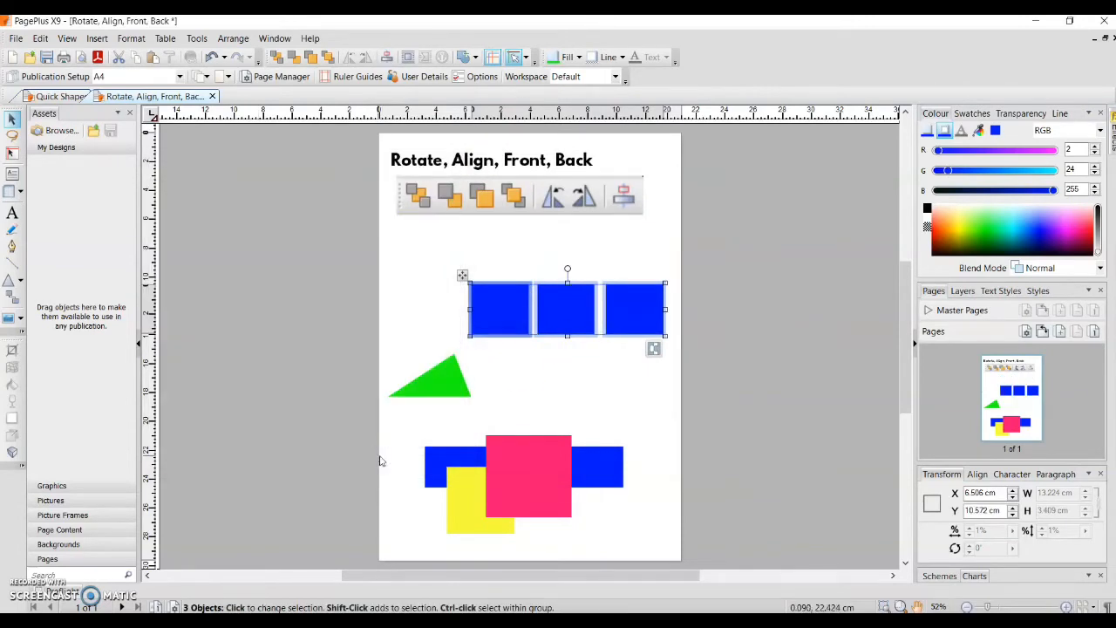
{"action": "left_click", "coordinate": [212, 57]}
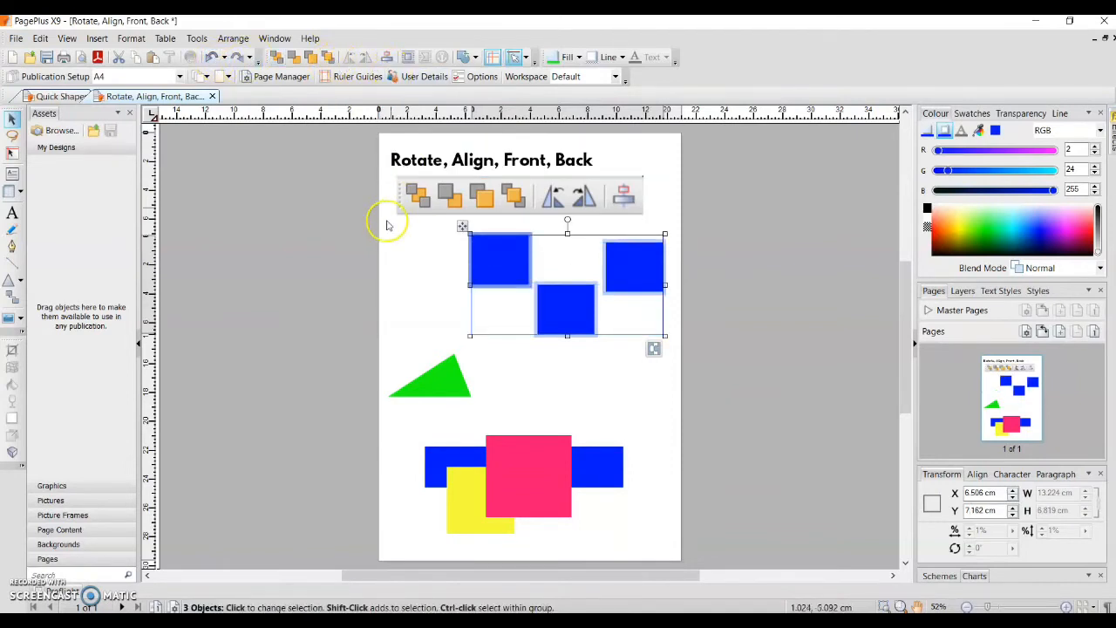
- Move the leftmost upper blue square to about X 3.46, Y 6.64 cm and space the three squares evenly across
{"action": "left_click", "coordinate": [343, 270]}
{"action": "left_click_drag", "start_coordinate": [493, 265], "coordinate": [449, 258]}
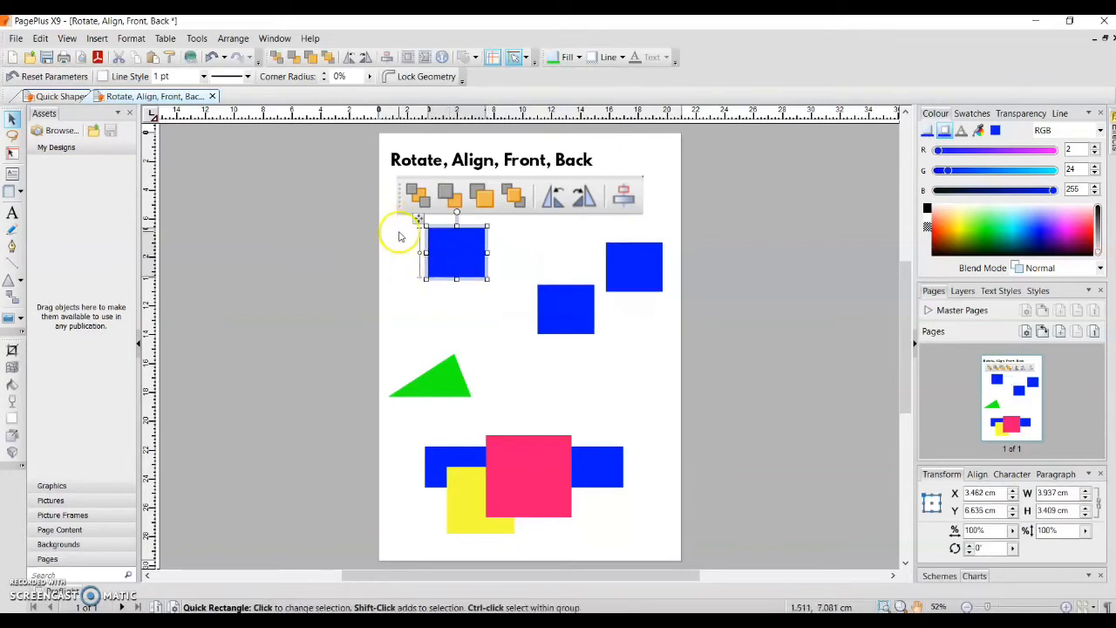
{"action": "left_click_drag", "start_coordinate": [389, 223], "coordinate": [672, 356]}
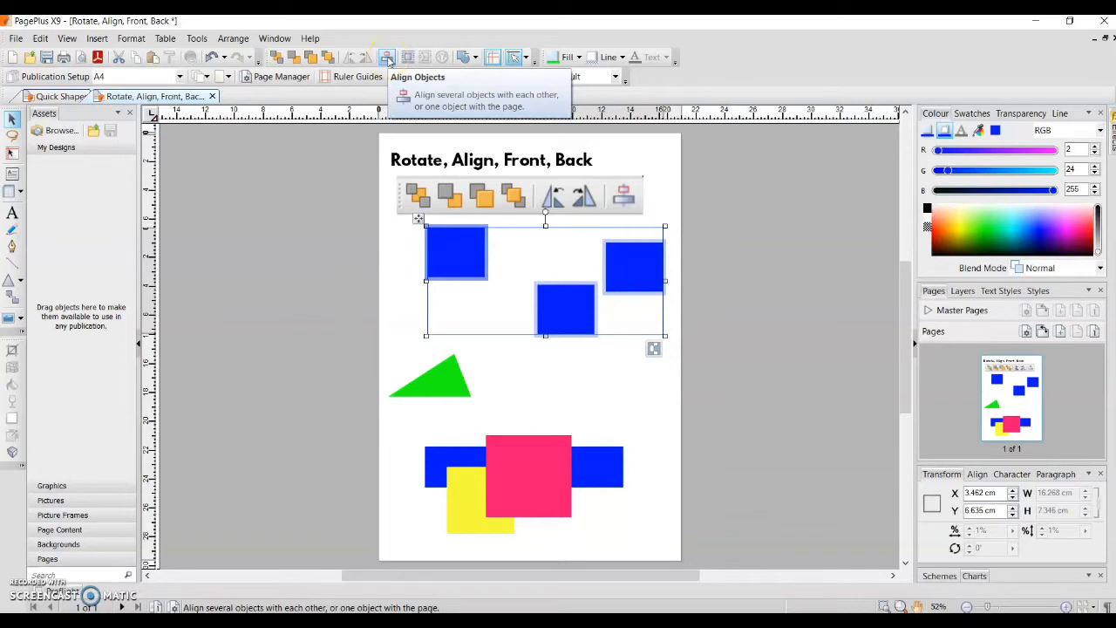
{"action": "left_click", "coordinate": [388, 57]}
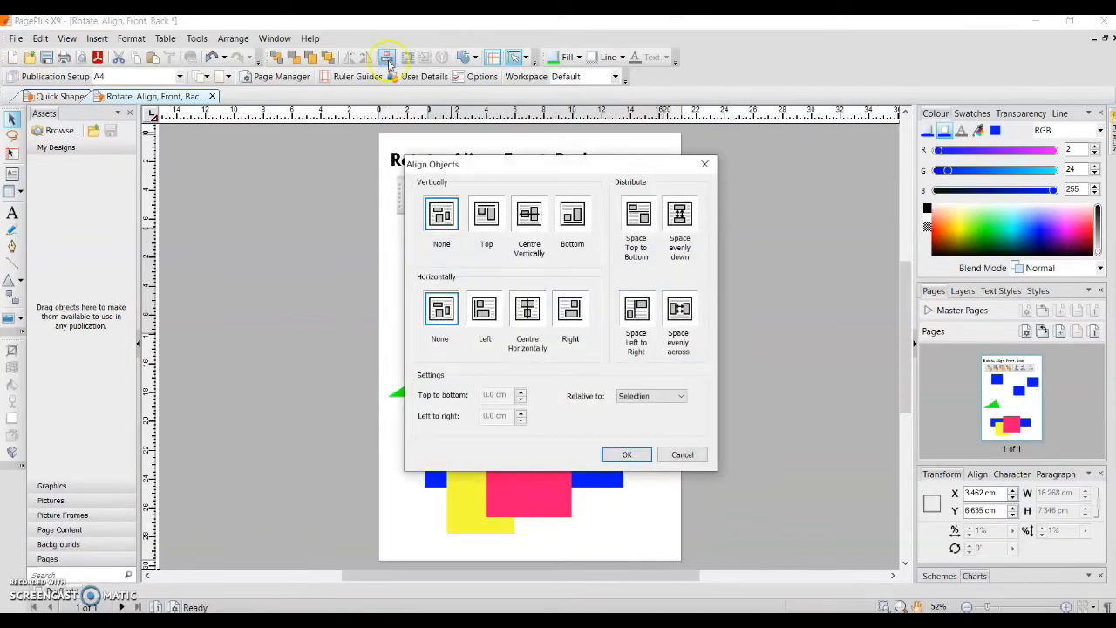
{"action": "left_click", "coordinate": [680, 312]}
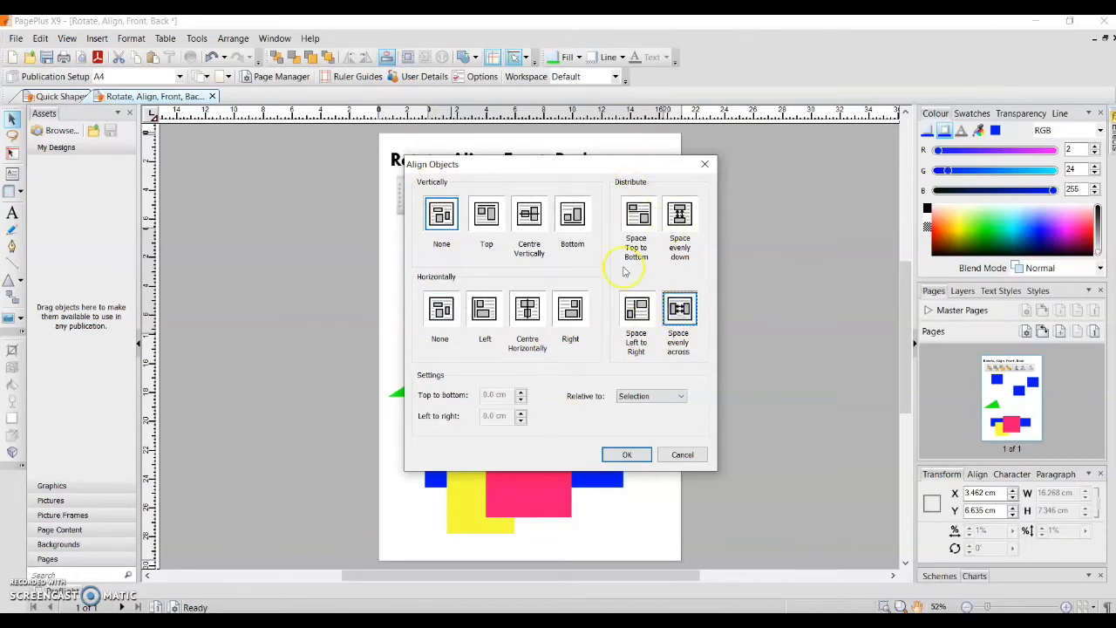
{"action": "left_click", "coordinate": [621, 455]}
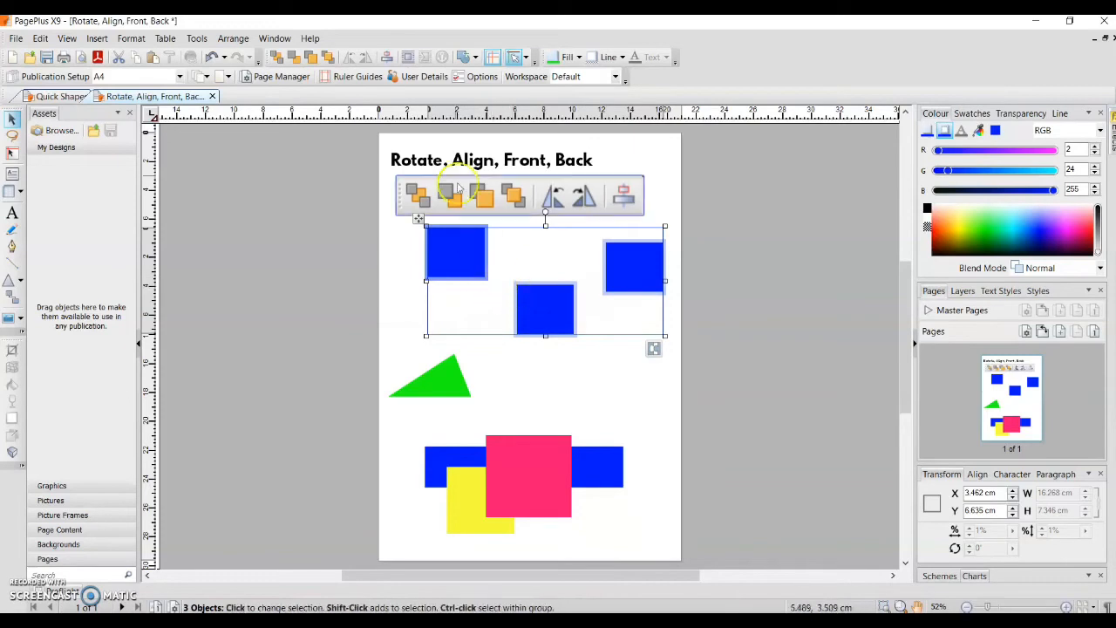
- Align the three evenly spaced blue squares with Centre Vertically, relative to the selection
{"action": "left_click", "coordinate": [386, 57]}
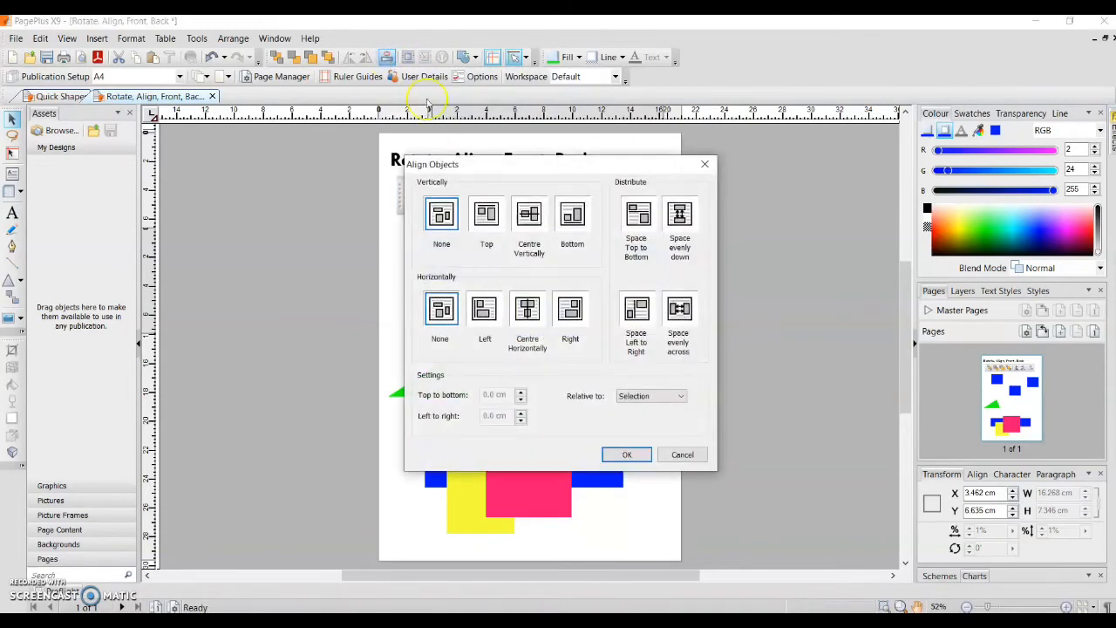
{"action": "left_click", "coordinate": [530, 216]}
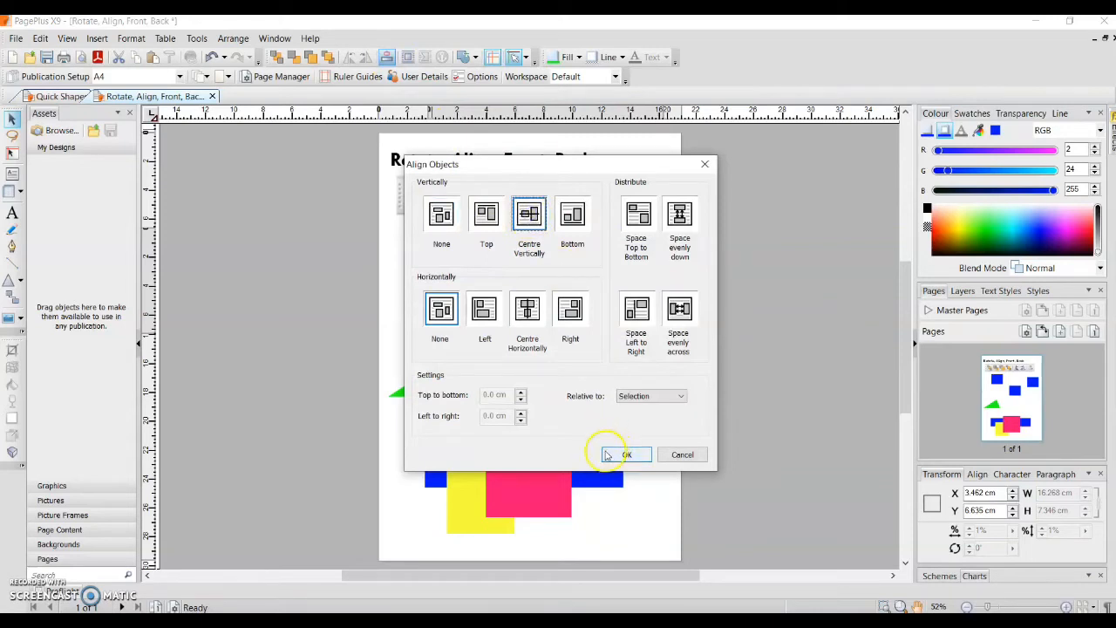
{"action": "left_click", "coordinate": [613, 454]}
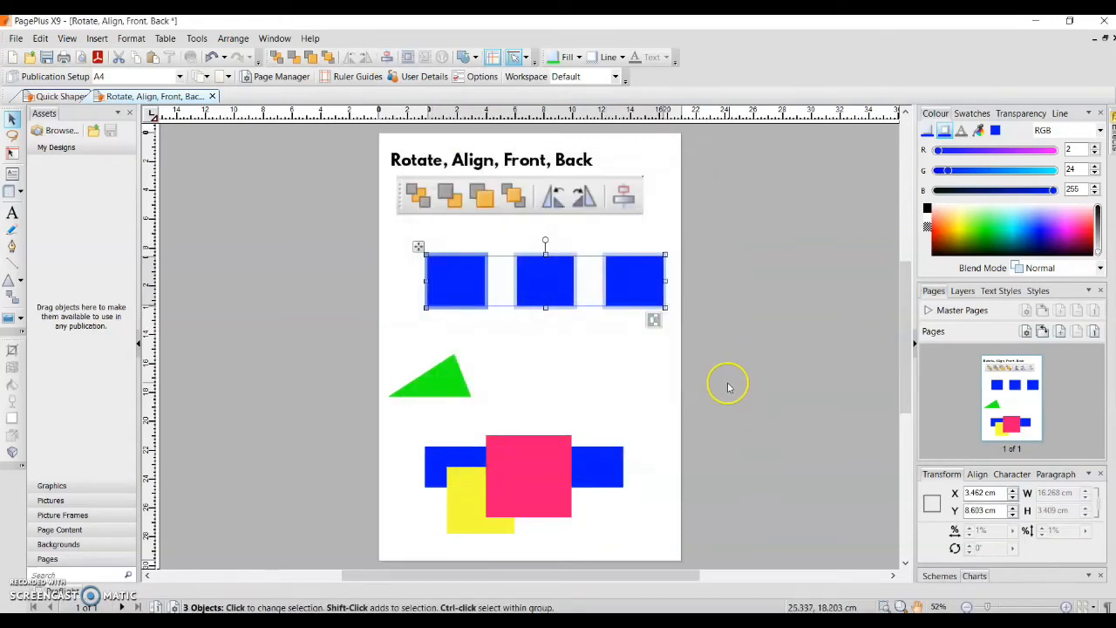
- Group the three blue squares and reposition the group at about X 2.24, Y 7.75 cm and the triangle at about X 3.25, Y 12.39 cm
{"action": "left_click", "coordinate": [653, 320]}
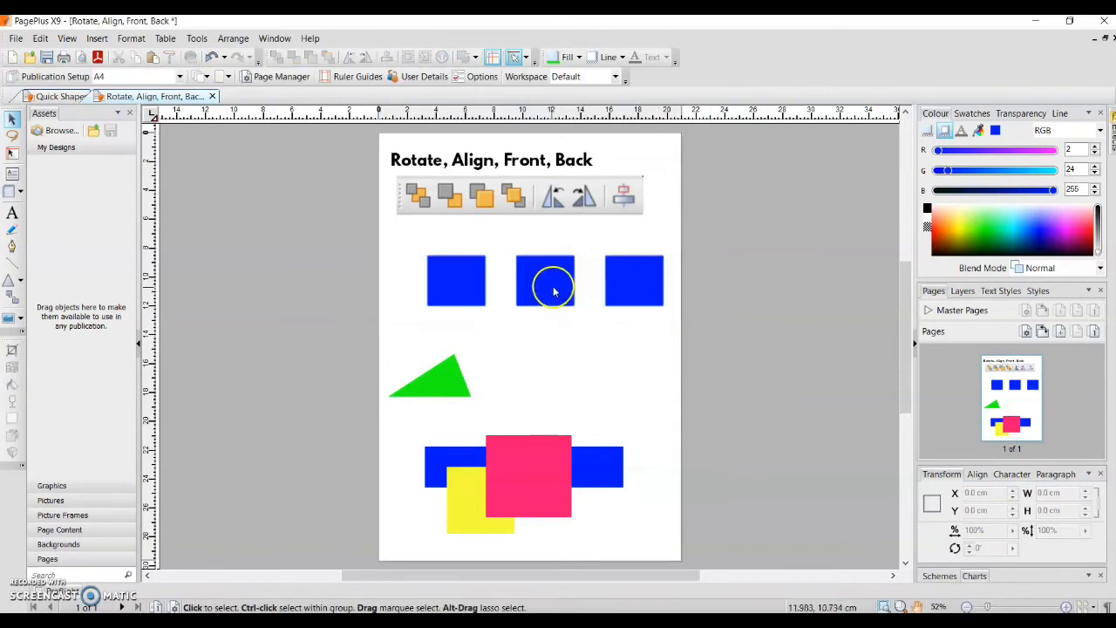
{"action": "left_click_drag", "start_coordinate": [546, 287], "coordinate": [531, 275]}
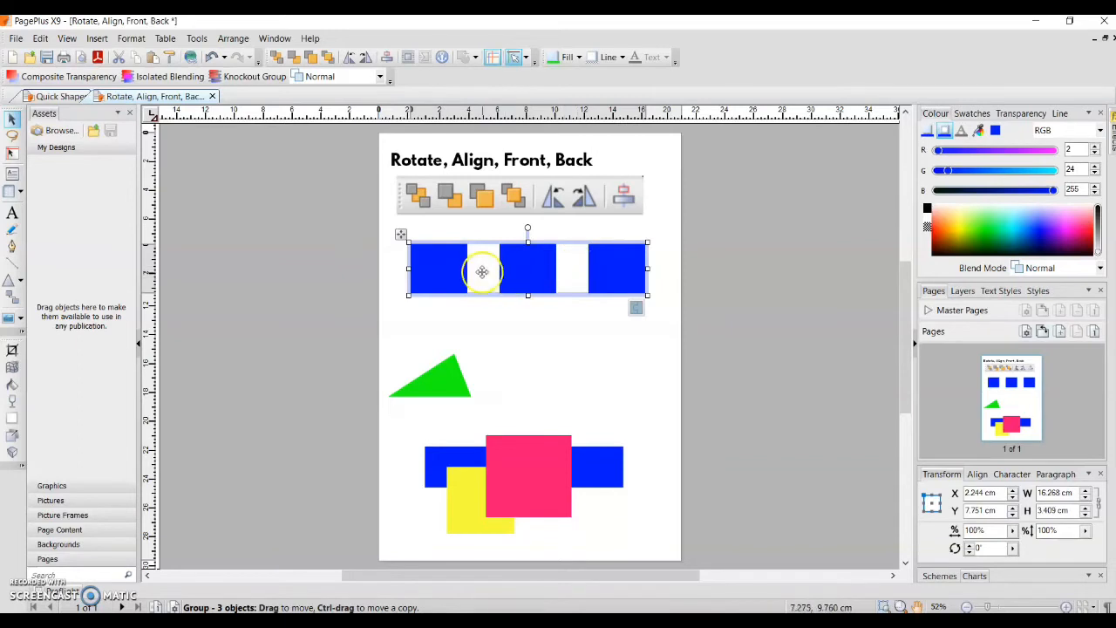
{"action": "left_click_drag", "start_coordinate": [451, 375], "coordinate": [485, 334]}
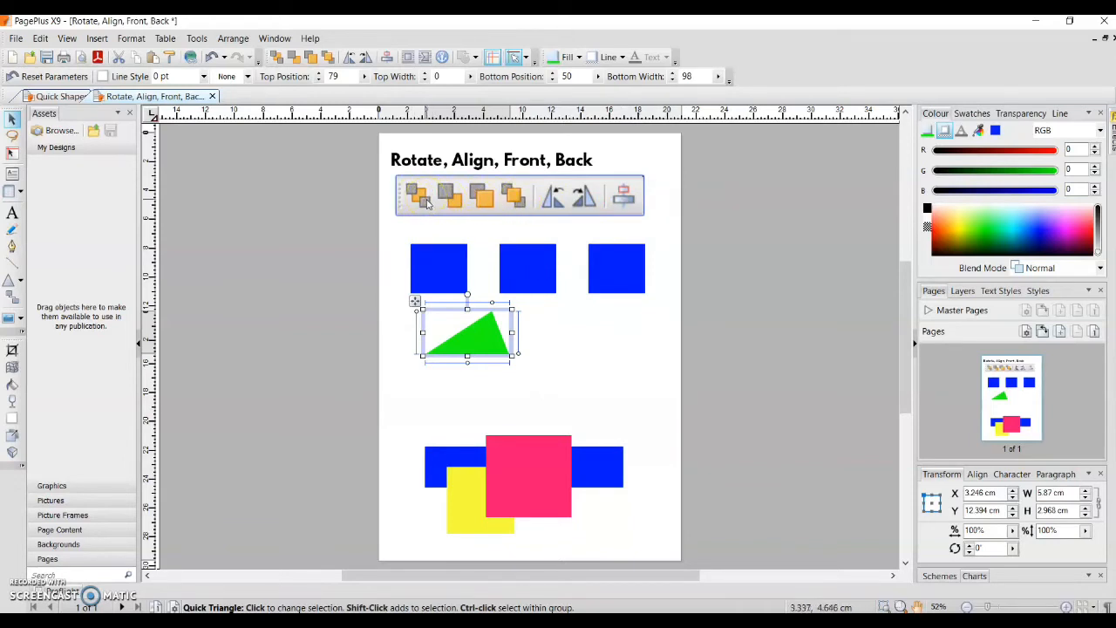
- Send the pink square behind the blue and yellow shapes and bring it back to the front
{"action": "left_click", "coordinate": [529, 469]}
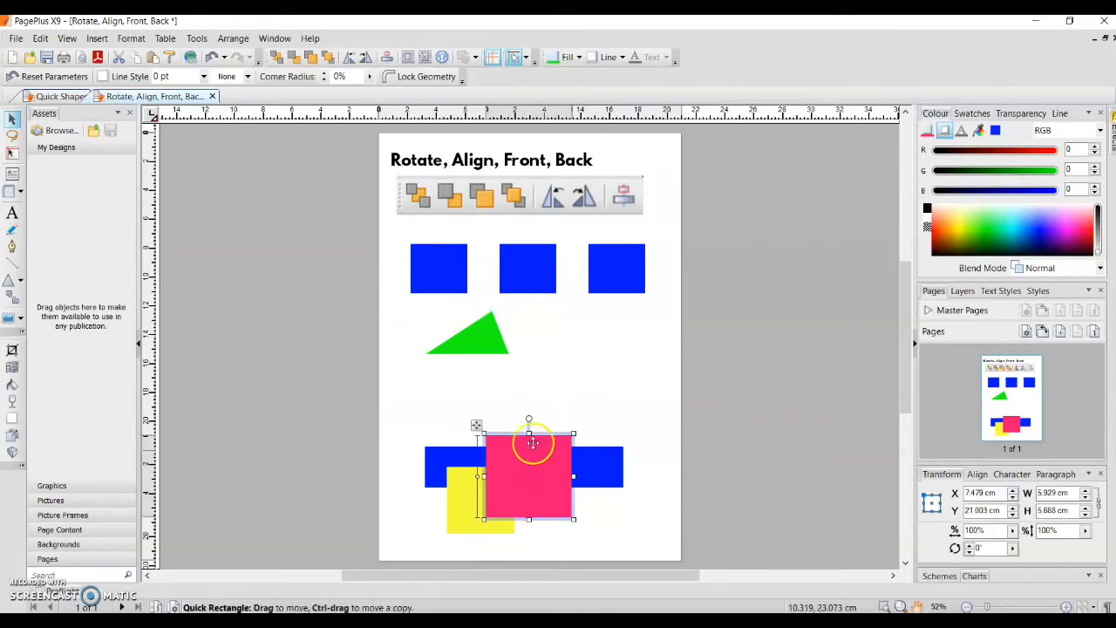
{"action": "left_click", "coordinate": [278, 58]}
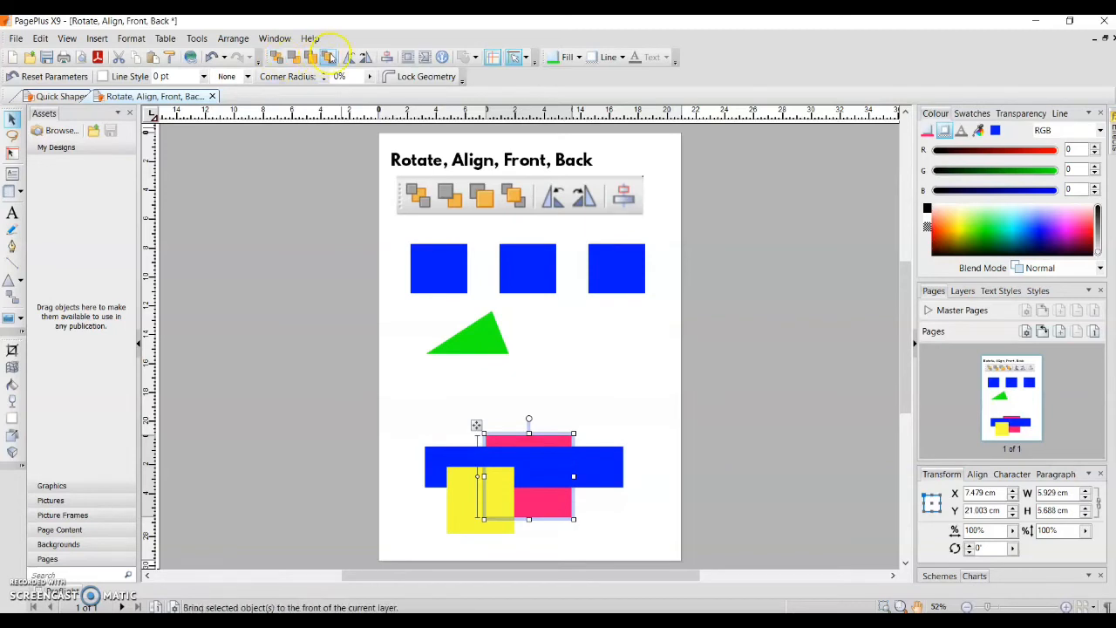
{"action": "left_click", "coordinate": [328, 58]}
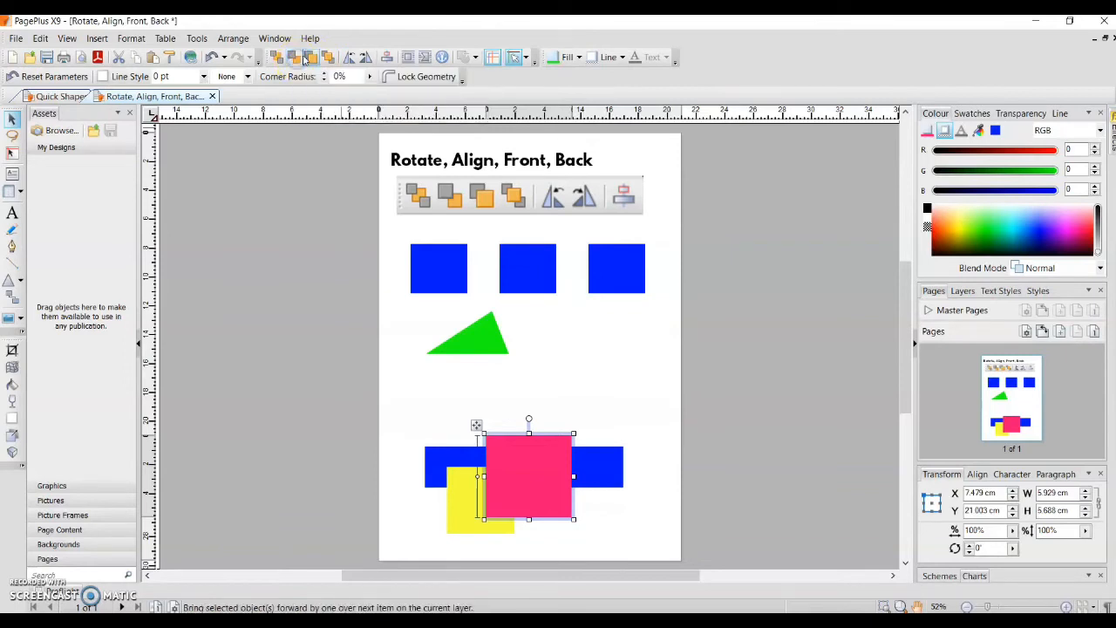
- Move the yellow square back one level and forward one level, and bring the long blue rectangle to the front
{"action": "left_click", "coordinate": [454, 521]}
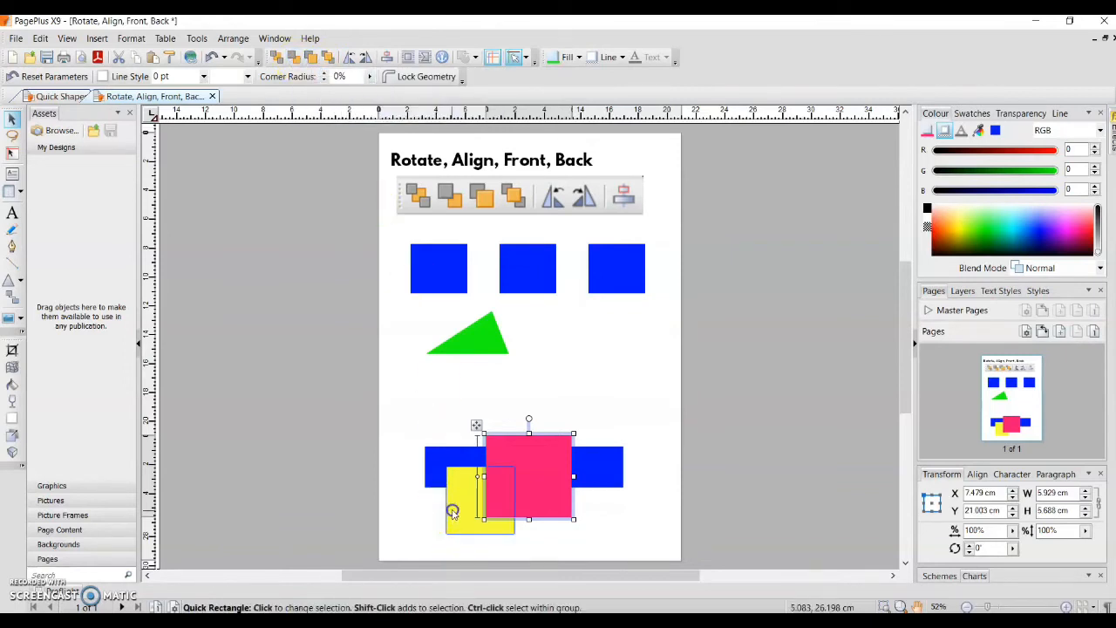
{"action": "left_click", "coordinate": [299, 59]}
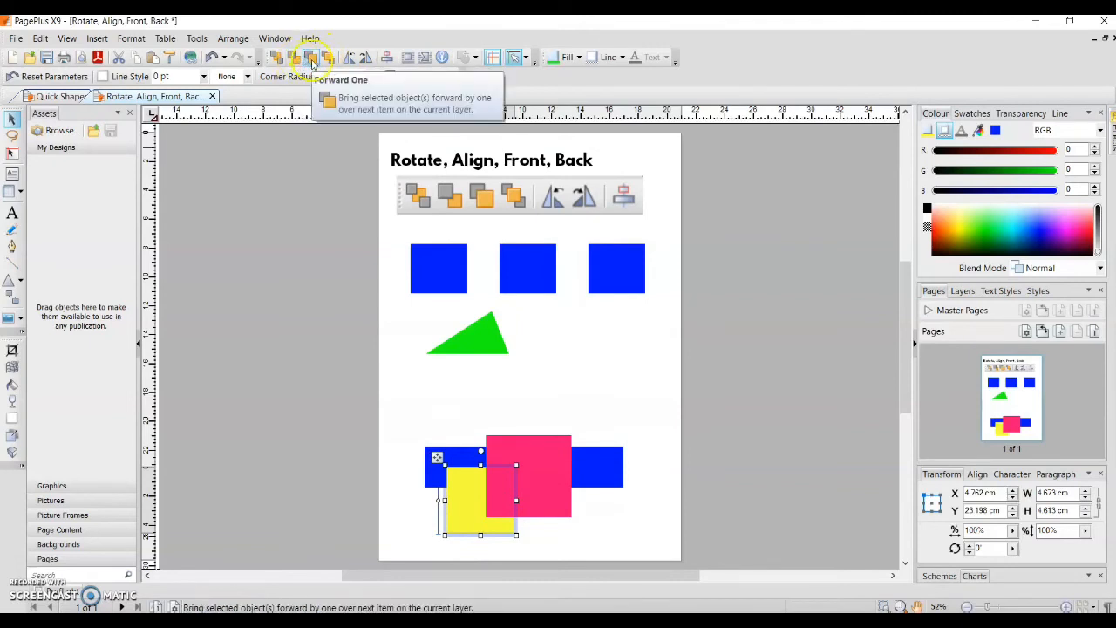
{"action": "left_click", "coordinate": [313, 58]}
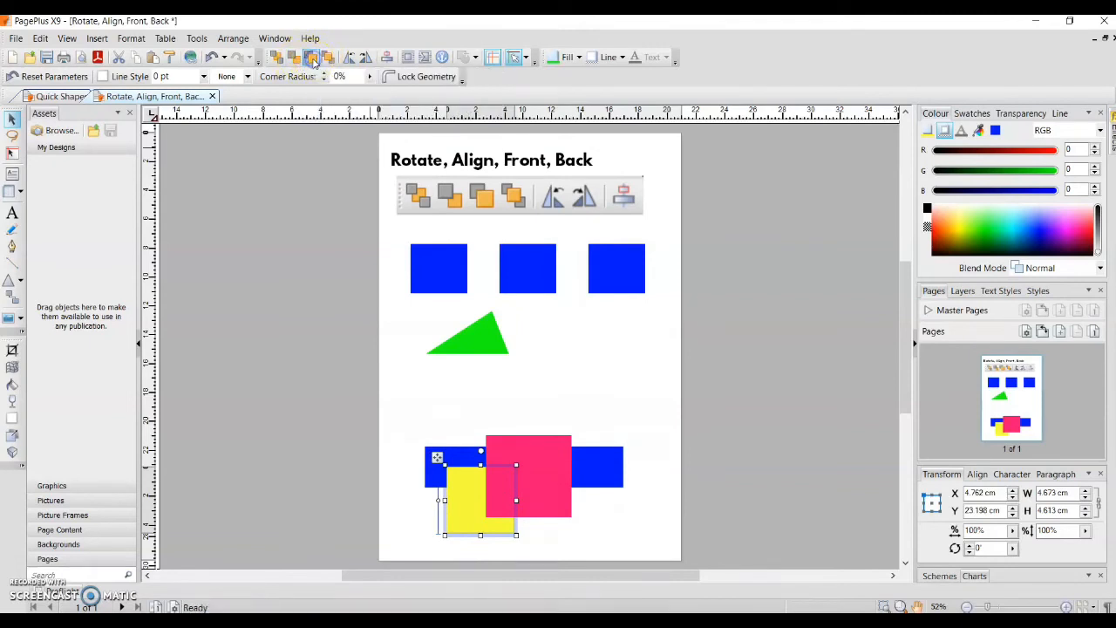
{"action": "left_click", "coordinate": [432, 452]}
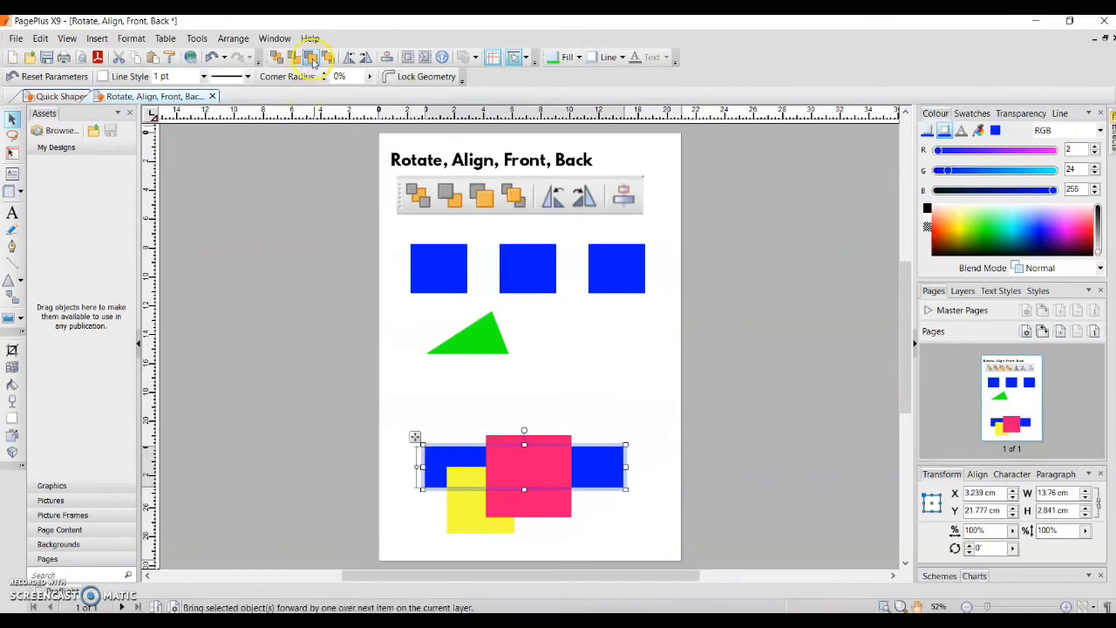
{"action": "left_click", "coordinate": [329, 57]}
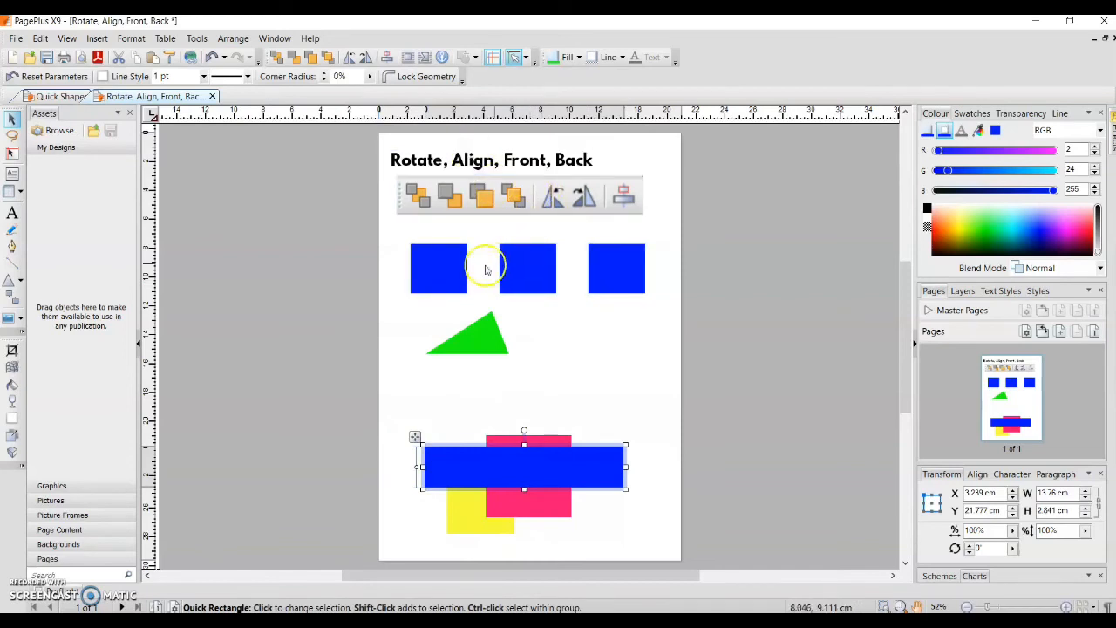
- Review the alignment and distribution options for the group of three blue squares, leaving both alignments at None
{"action": "left_click", "coordinate": [437, 263]}
{"action": "left_click", "coordinate": [386, 57]}
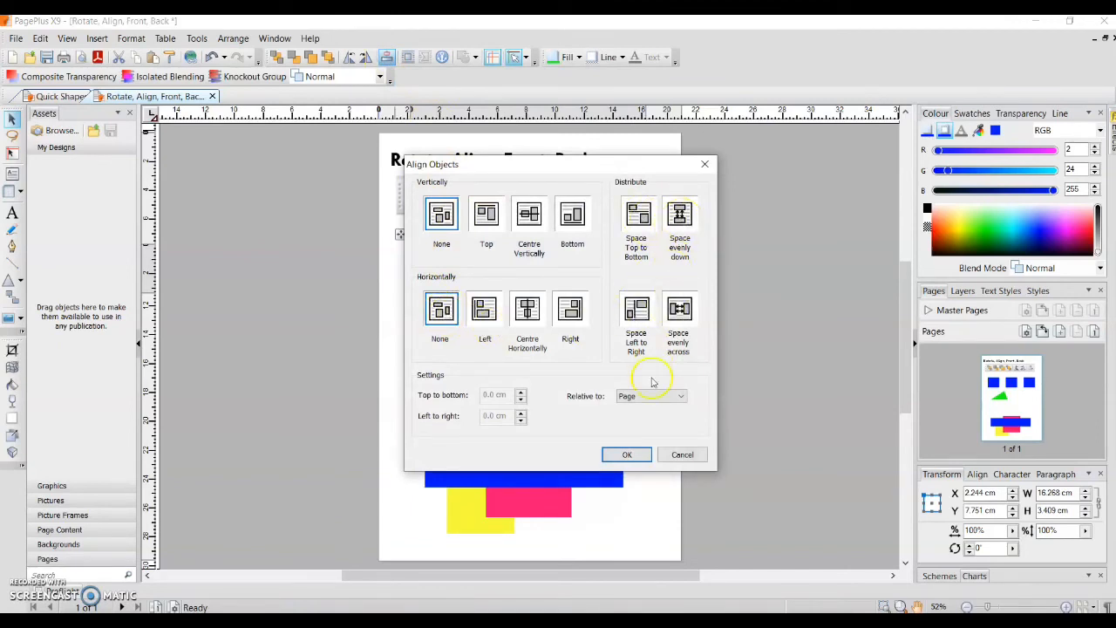
{"action": "left_click", "coordinate": [627, 453]}
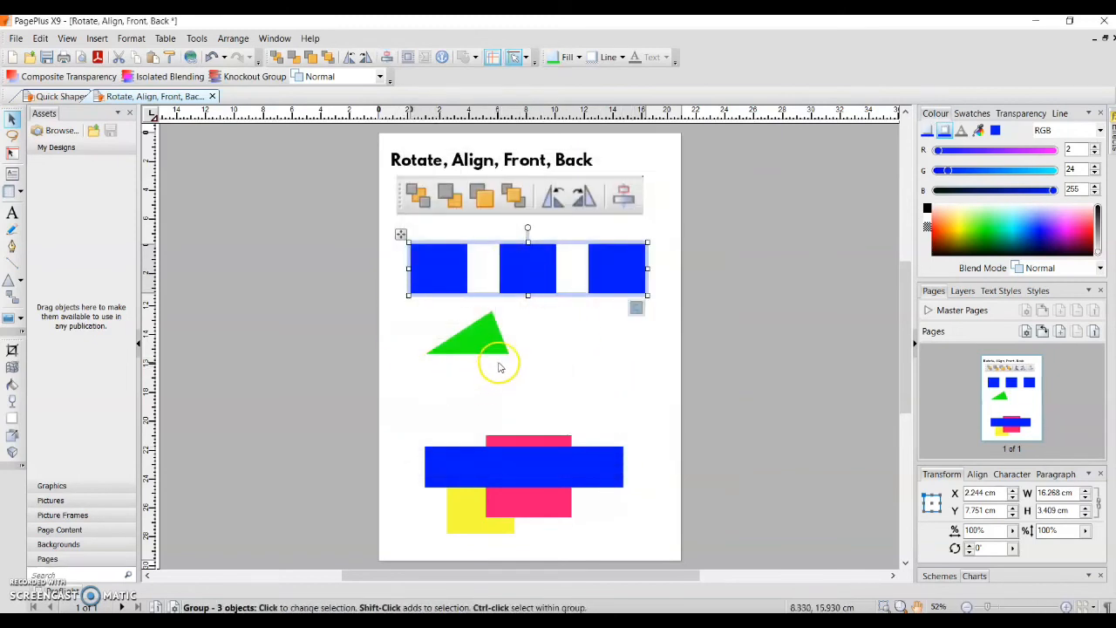
- Rotate the green triangle 90° clockwise and 90° back, and turn it freely to about -48°
{"action": "left_click", "coordinate": [483, 340]}
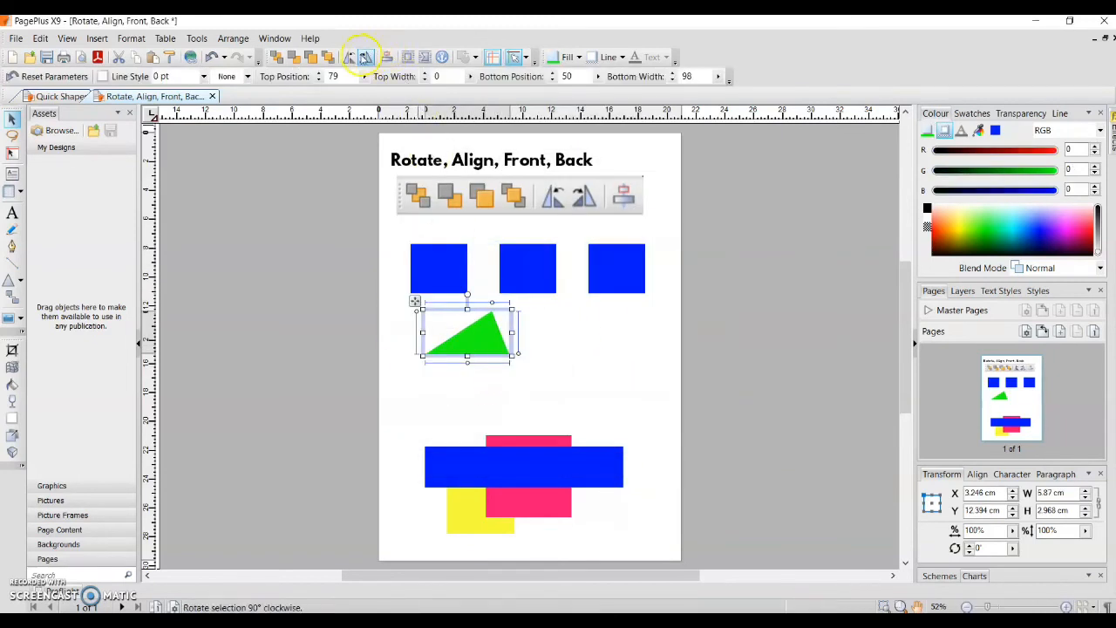
{"action": "left_click", "coordinate": [365, 57]}
{"action": "left_click", "coordinate": [348, 57]}
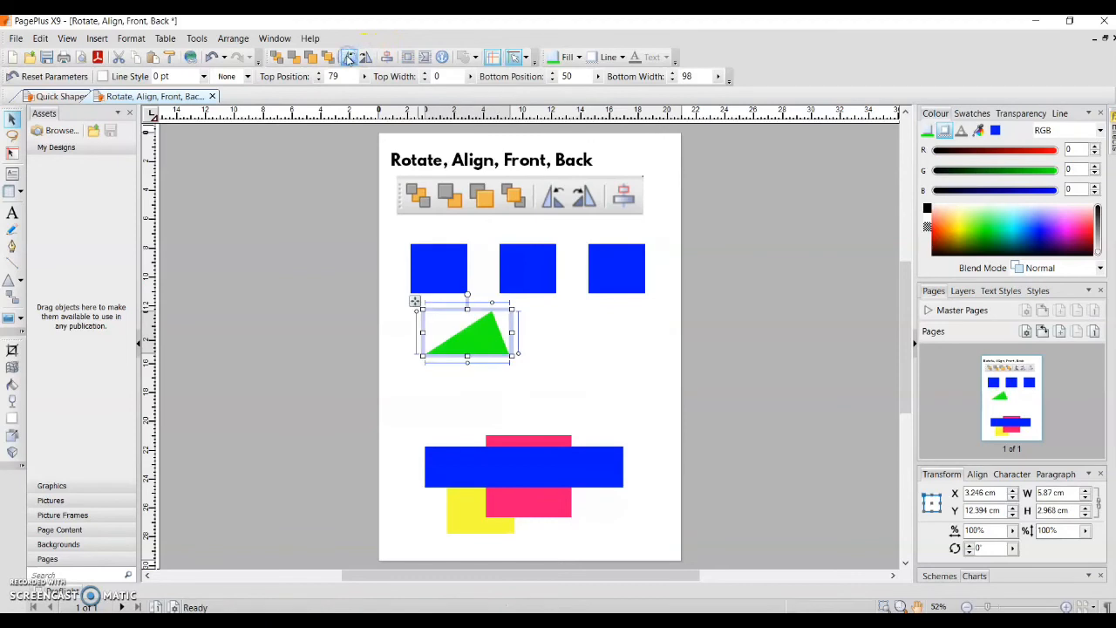
{"action": "left_click_drag", "start_coordinate": [469, 289], "coordinate": [491, 306]}
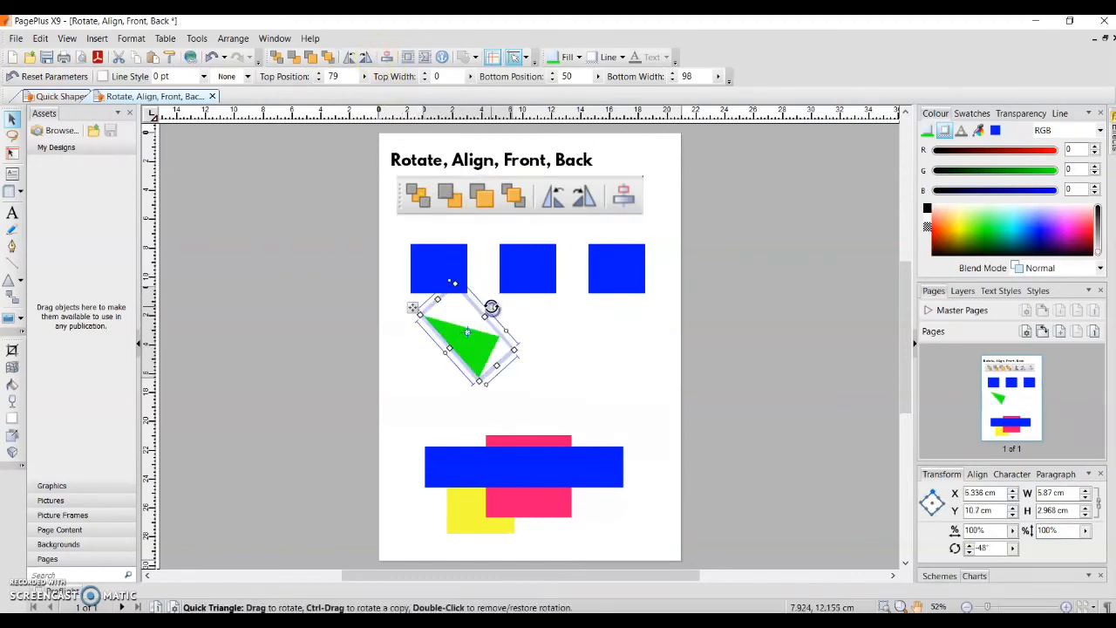
- Move the rotated green triangle to about X 8.40, Y 11.72 cm and deselect it
{"action": "left_click_drag", "start_coordinate": [466, 344], "coordinate": [512, 356]}
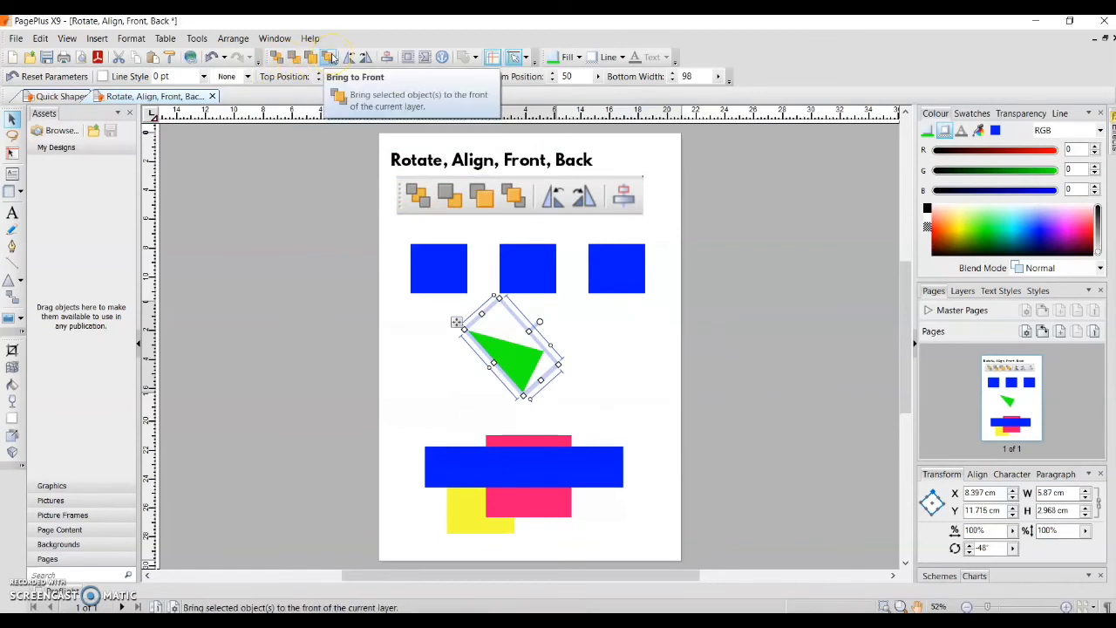
{"action": "left_click", "coordinate": [428, 380]}
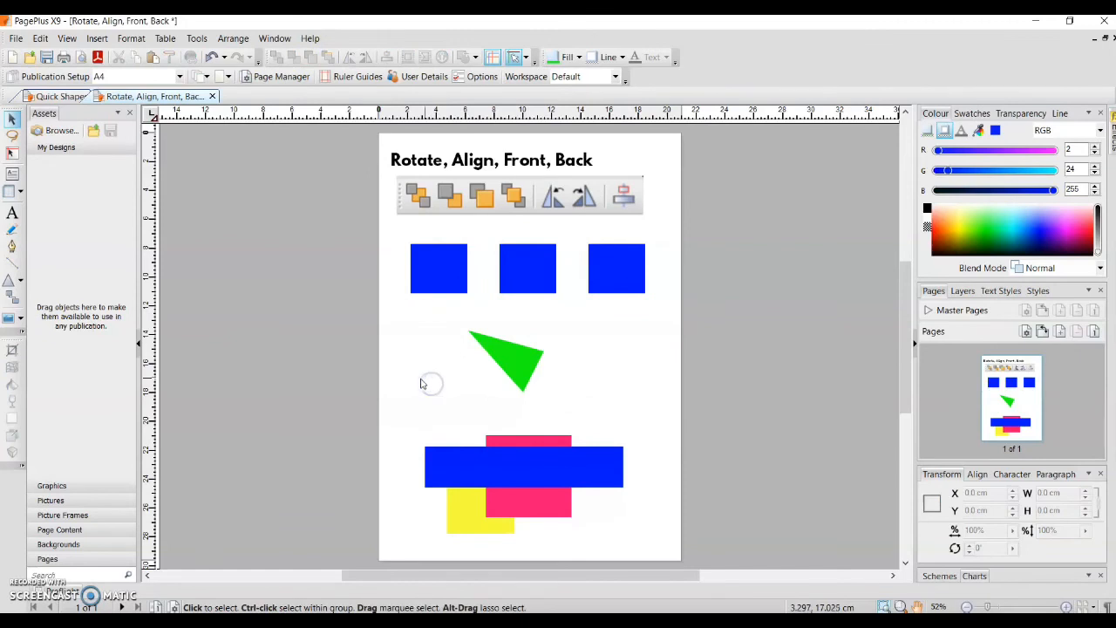
{"action": "left_click", "coordinate": [365, 418]}
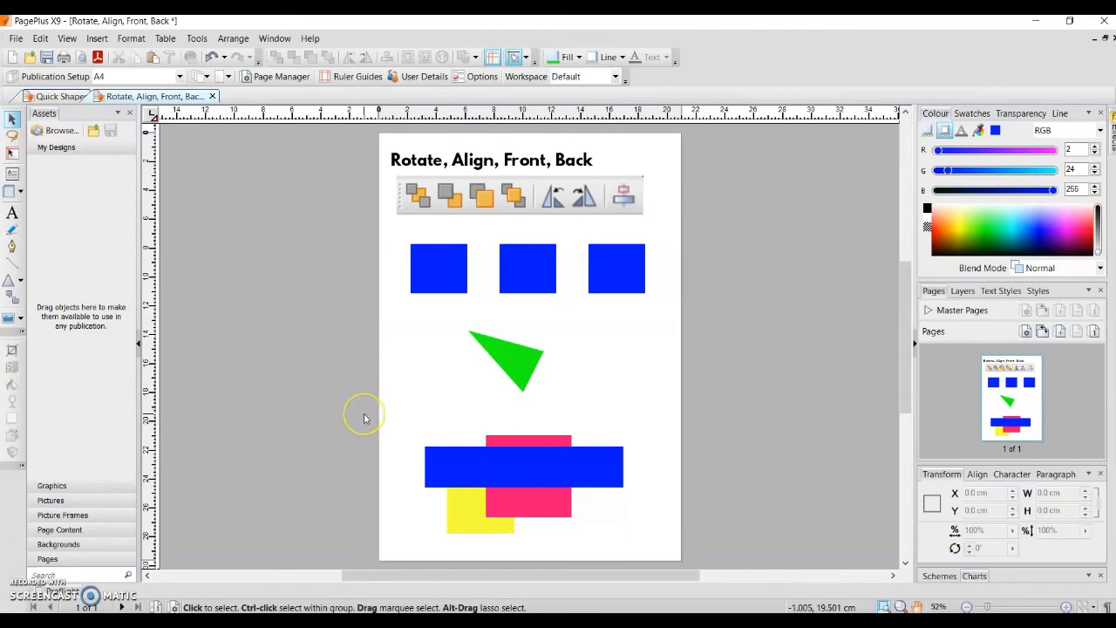